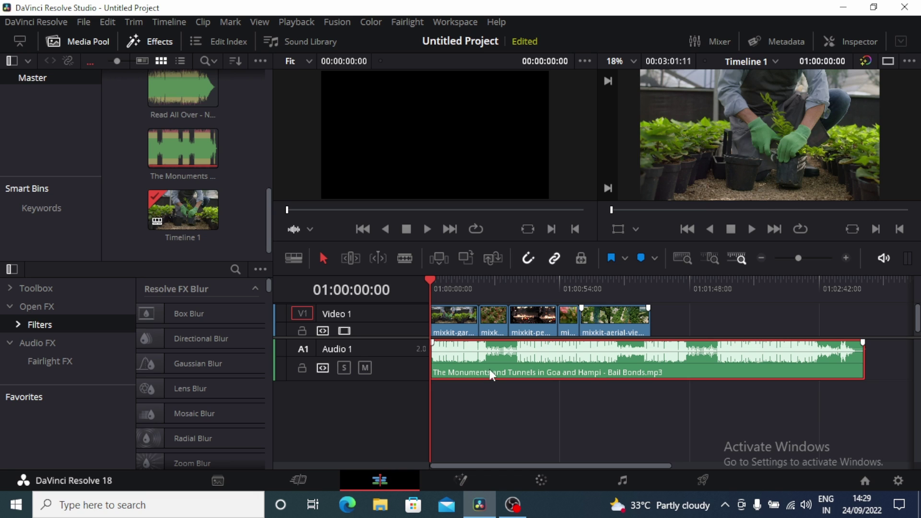
Add the "Read All Over" music to the timeline and place it at the start of Audio 1, overwriting the "Monuments and Tunnels" clip
{"action": "mouse_move", "coordinate": [491, 359]}
{"action": "left_mouse_down"}
{"action": "mouse_move", "coordinate": [491, 378]}
{"action": "mouse_move", "coordinate": [489, 366]}
{"action": "left_mouse_up"}
{"action": "left_click", "coordinate": [178, 80]}
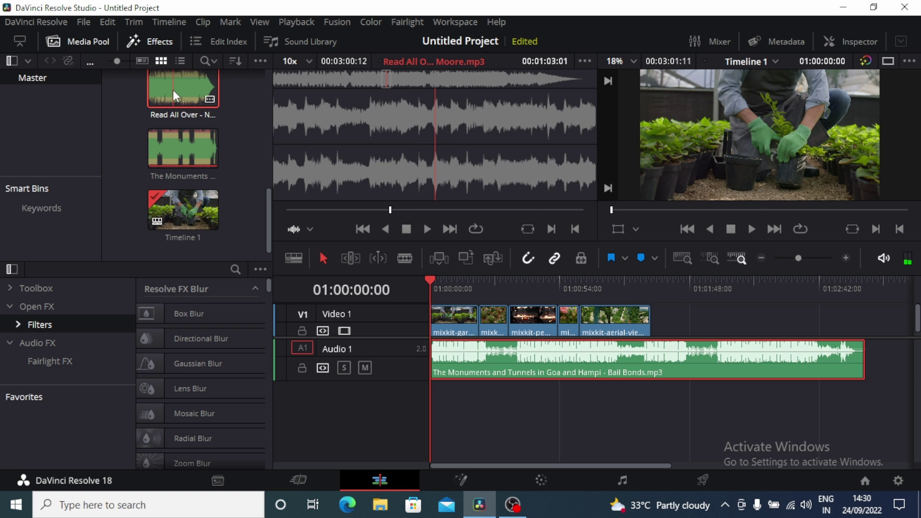
{"action": "left_click_drag", "start_coordinate": [176, 90], "coordinate": [433, 411]}
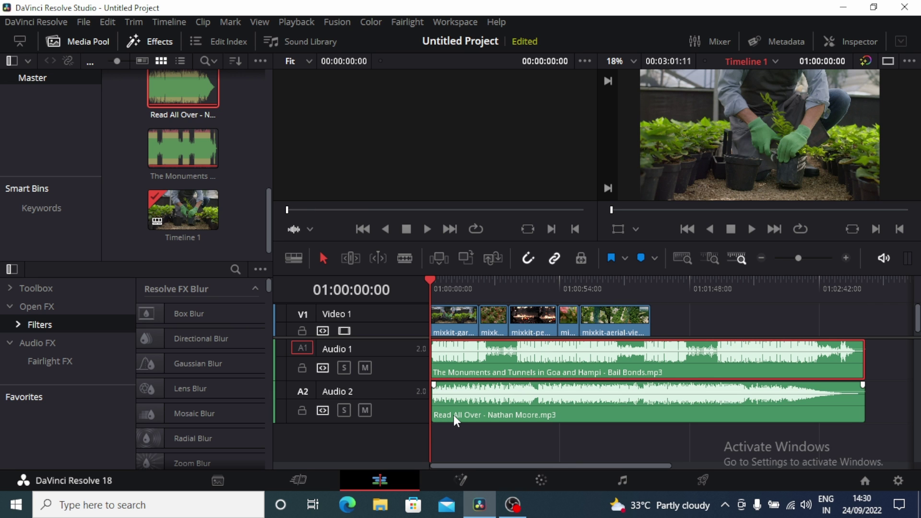
{"action": "left_click_drag", "start_coordinate": [465, 404], "coordinate": [462, 368]}
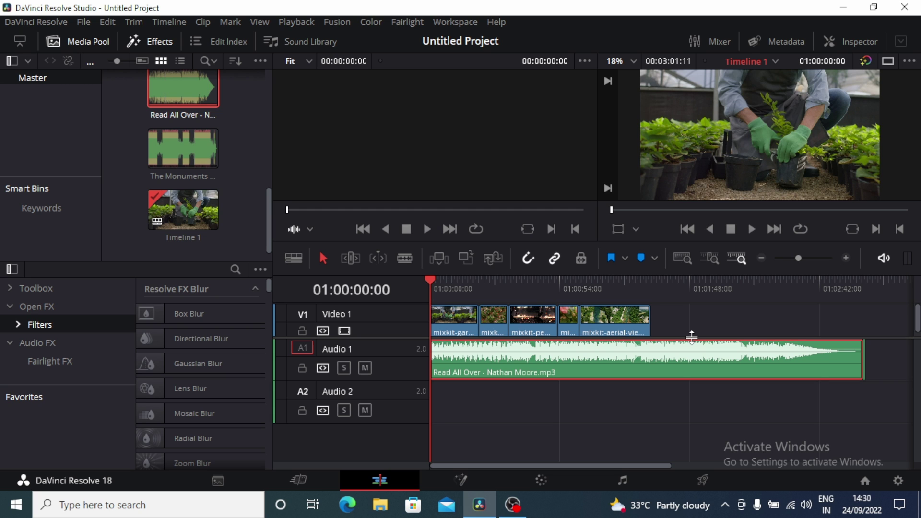
{"action": "scroll", "coordinate": [692, 338], "scroll_direction": "down", "scroll_amount": 1}
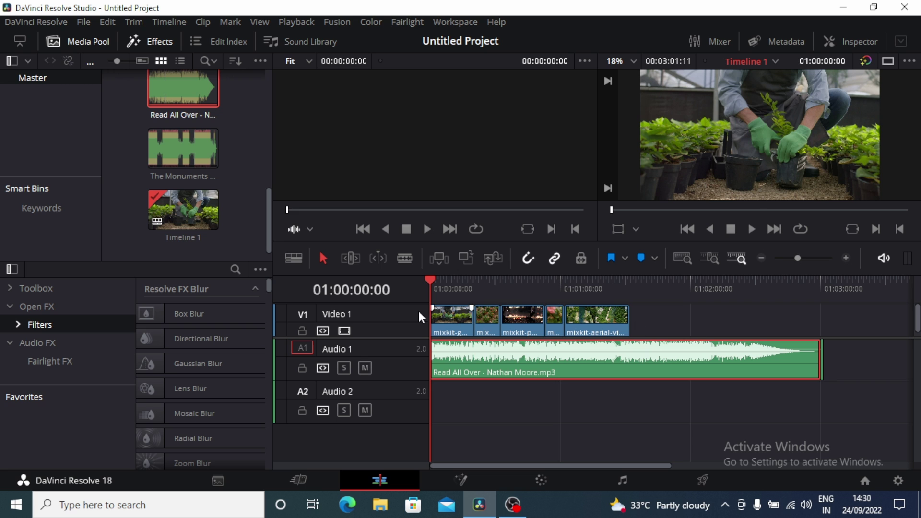
Try the timeline view options by switching audio waveforms off and back on and stacked timelines on and back off
{"action": "left_click", "coordinate": [293, 259]}
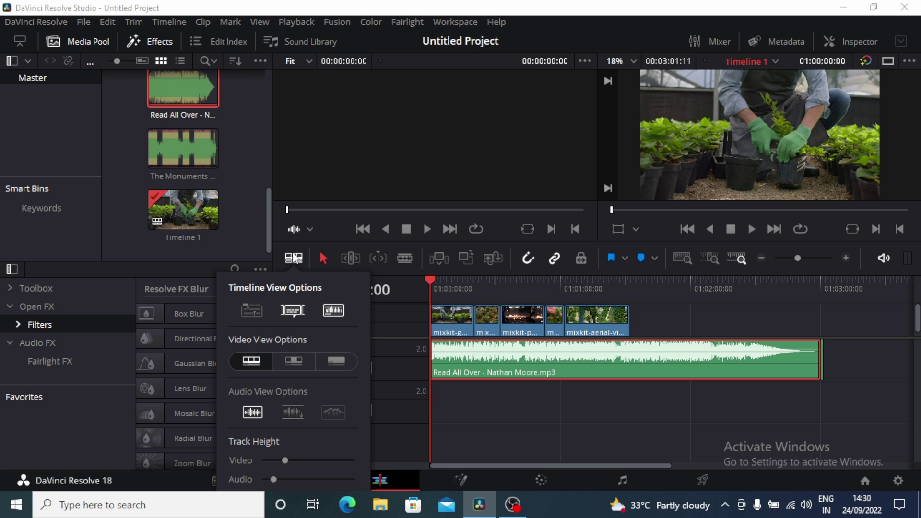
{"action": "left_click", "coordinate": [334, 311]}
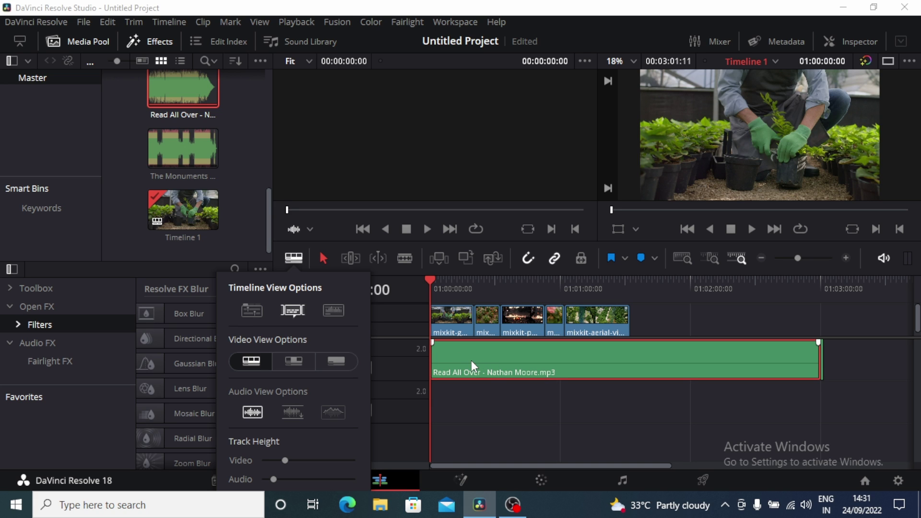
{"action": "left_click", "coordinate": [338, 310]}
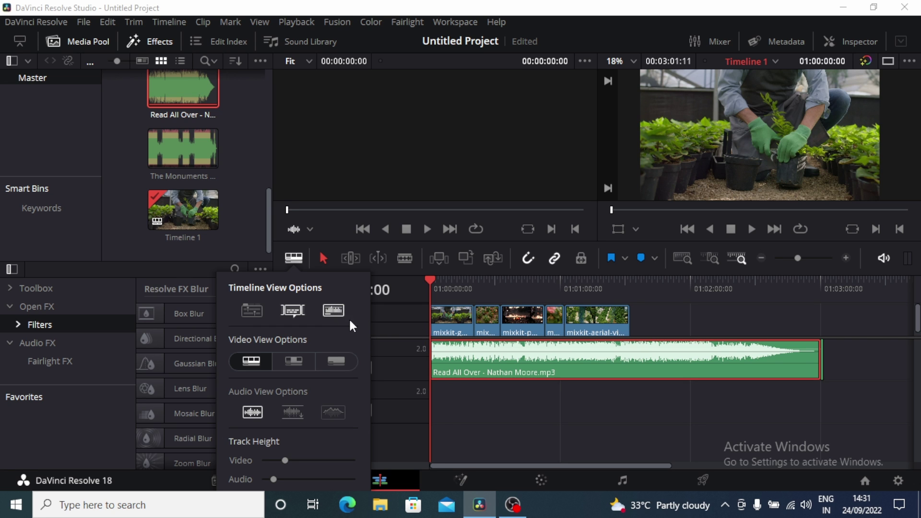
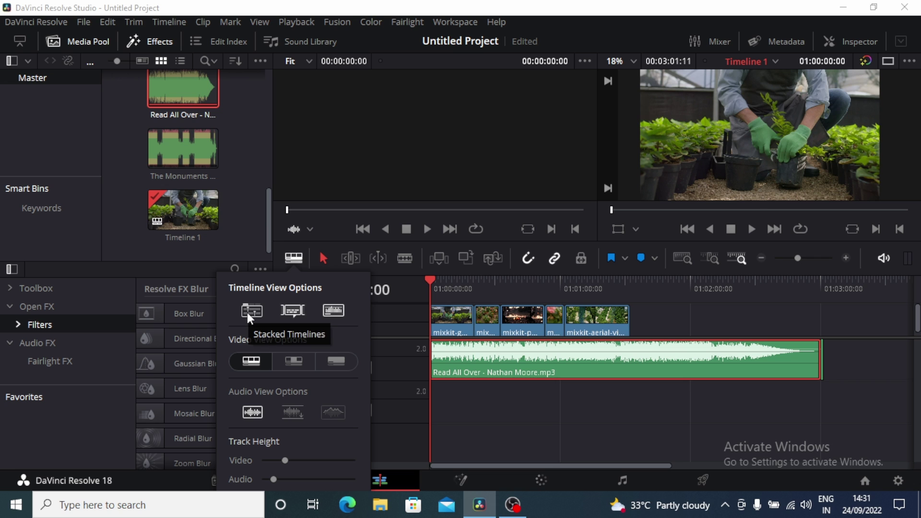
{"action": "left_click", "coordinate": [247, 311]}
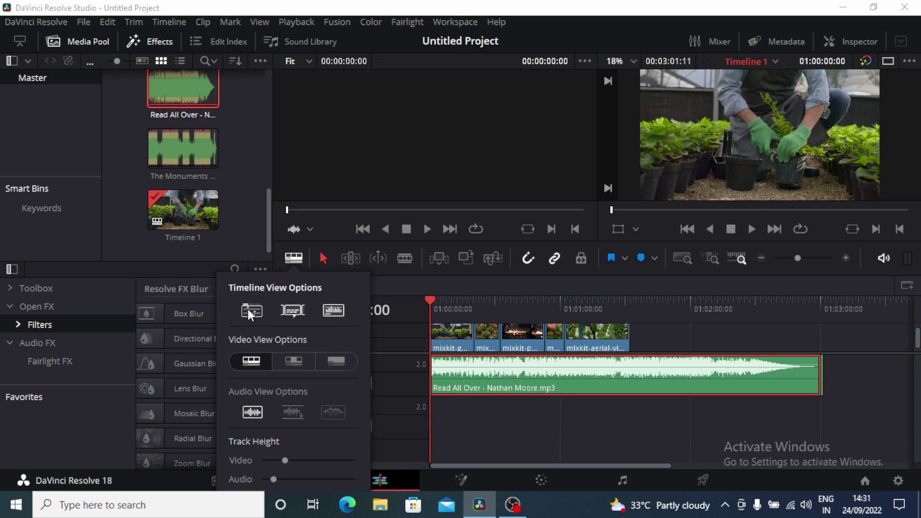
{"action": "left_click", "coordinate": [248, 309]}
{"action": "left_click", "coordinate": [248, 309]}
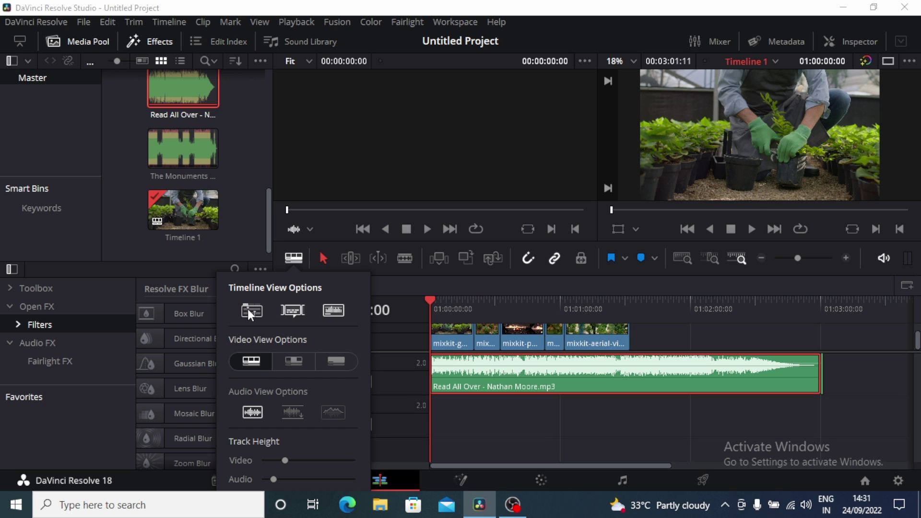
{"action": "left_click", "coordinate": [248, 309]}
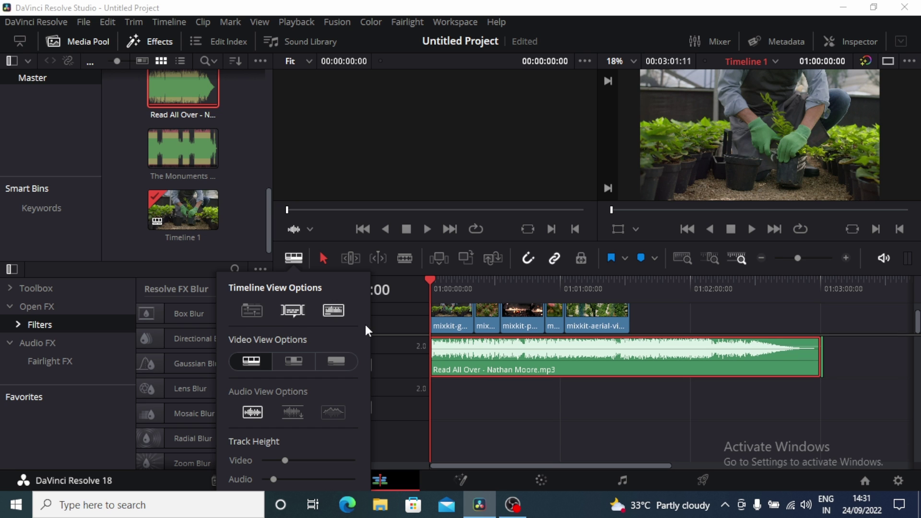
Try the thumbnail and simple video track views, and return to the filmstrip view
{"action": "left_click", "coordinate": [293, 360]}
{"action": "left_click", "coordinate": [336, 361]}
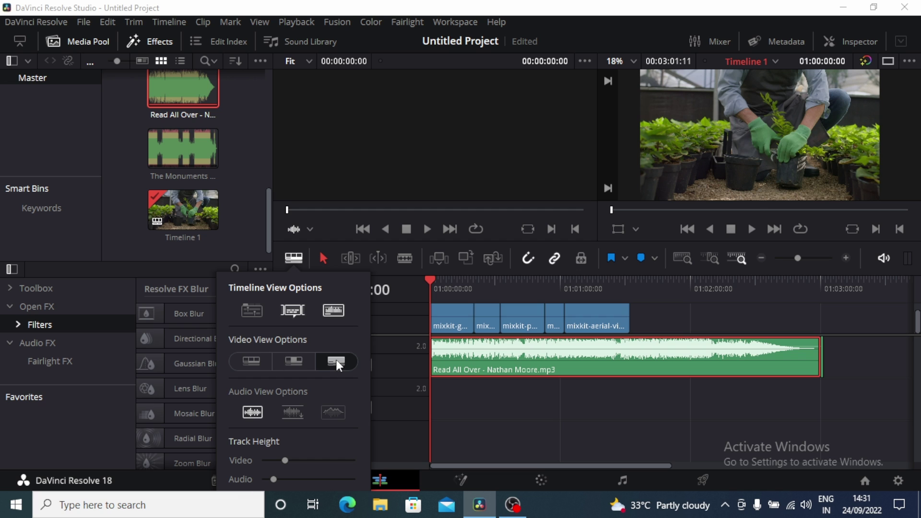
{"action": "left_click", "coordinate": [307, 364]}
{"action": "left_click", "coordinate": [249, 360]}
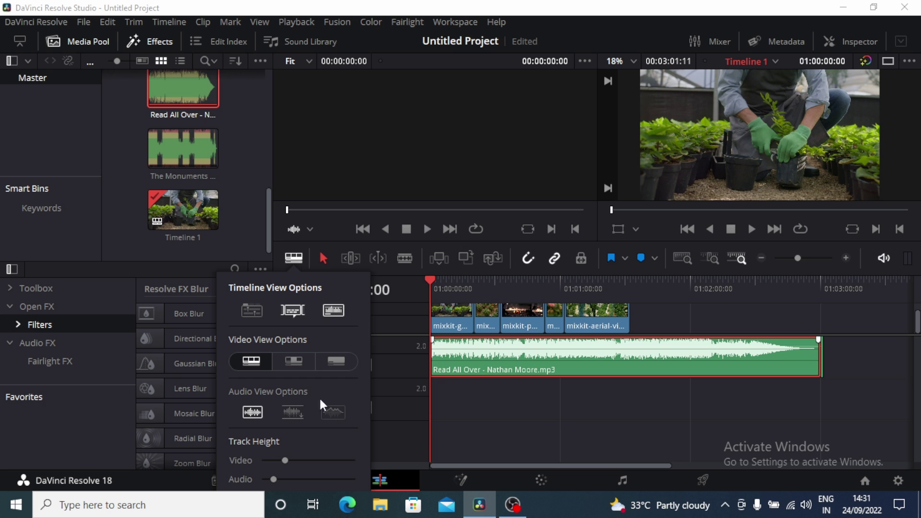
Try the full and rectified waveform displays for the audio clip, and return to the non-rectified waveform
{"action": "left_click", "coordinate": [292, 413]}
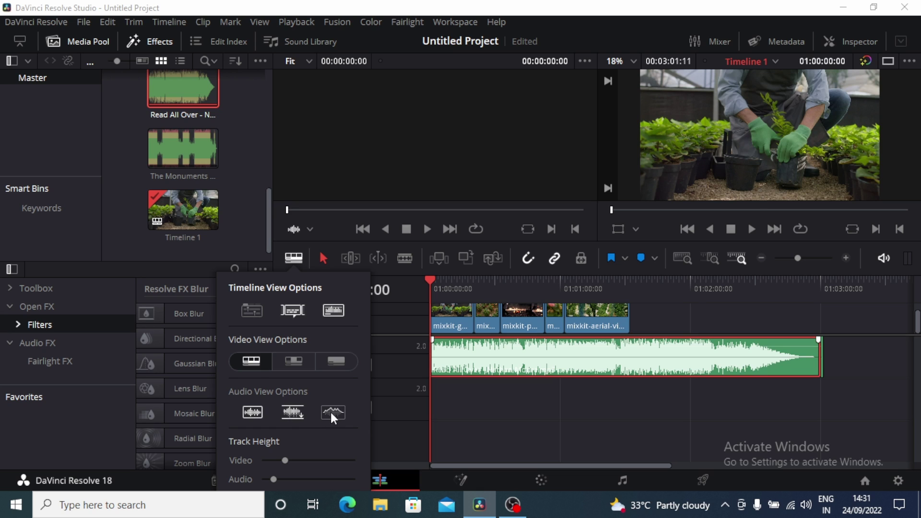
{"action": "left_click", "coordinate": [292, 413]}
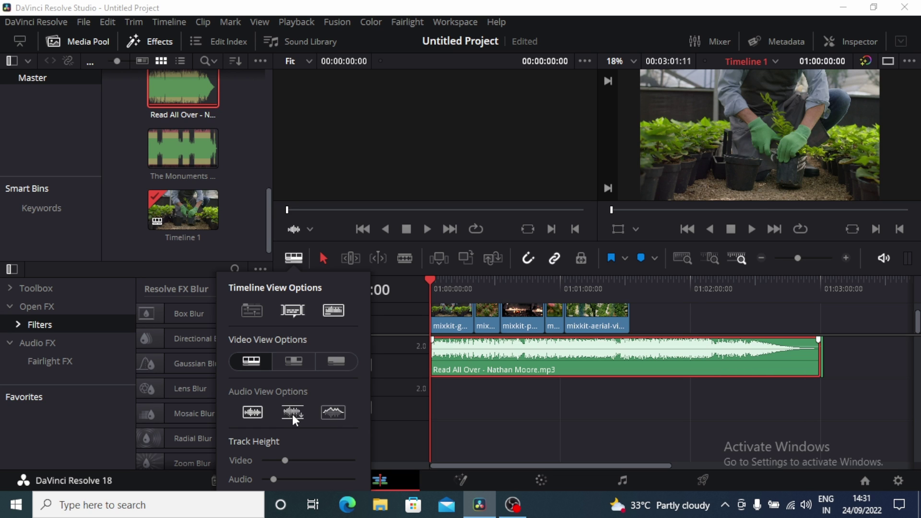
{"action": "left_click", "coordinate": [291, 414]}
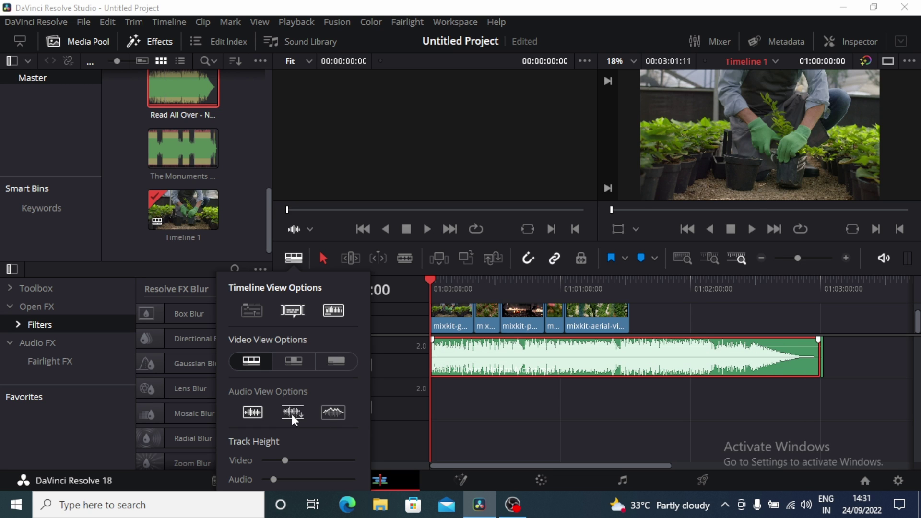
{"action": "left_click", "coordinate": [251, 412]}
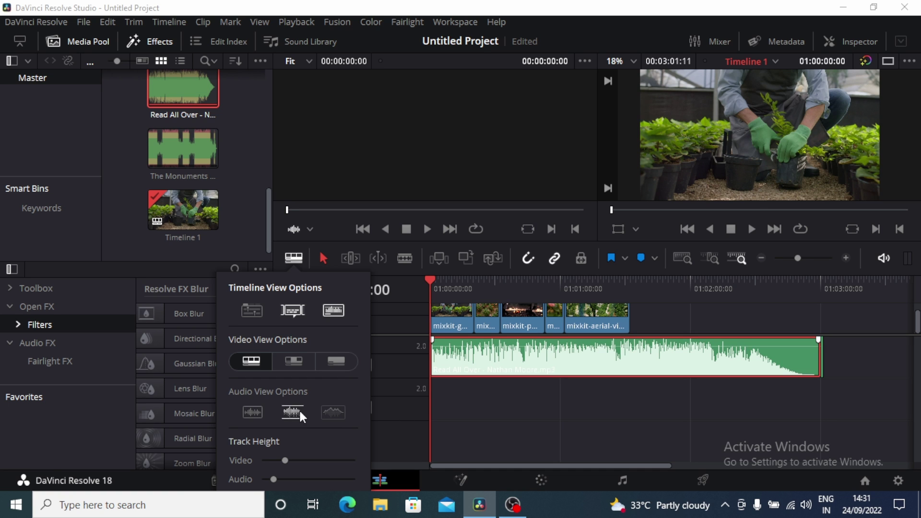
{"action": "left_click", "coordinate": [253, 413]}
{"action": "left_click", "coordinate": [253, 412]}
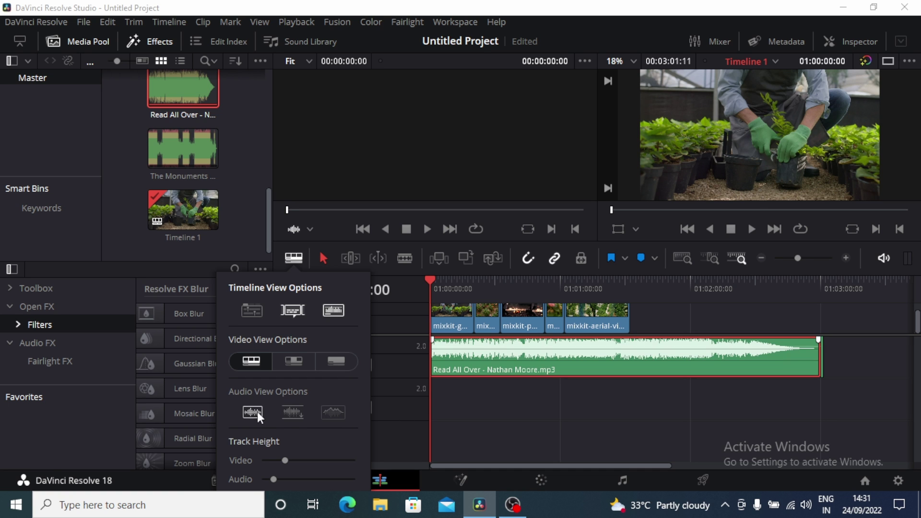
Display the audio as a rectified full waveform with waveform borders and increase the audio track height
{"action": "left_click", "coordinate": [284, 412]}
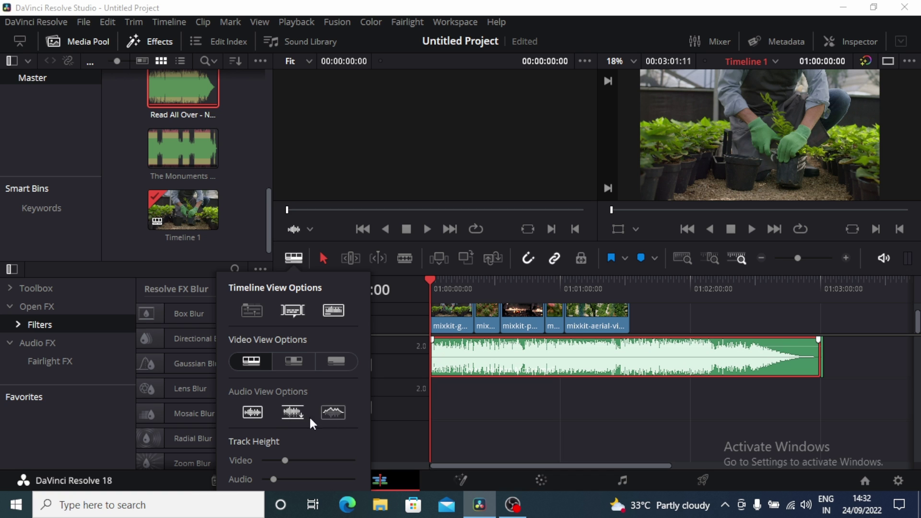
{"action": "left_click", "coordinate": [291, 413]}
{"action": "left_click", "coordinate": [259, 408]}
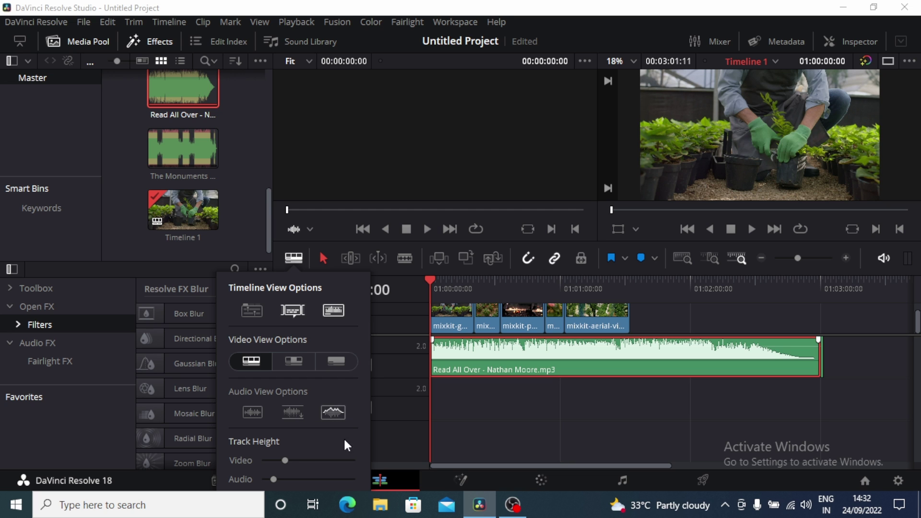
{"action": "left_click", "coordinate": [289, 413]}
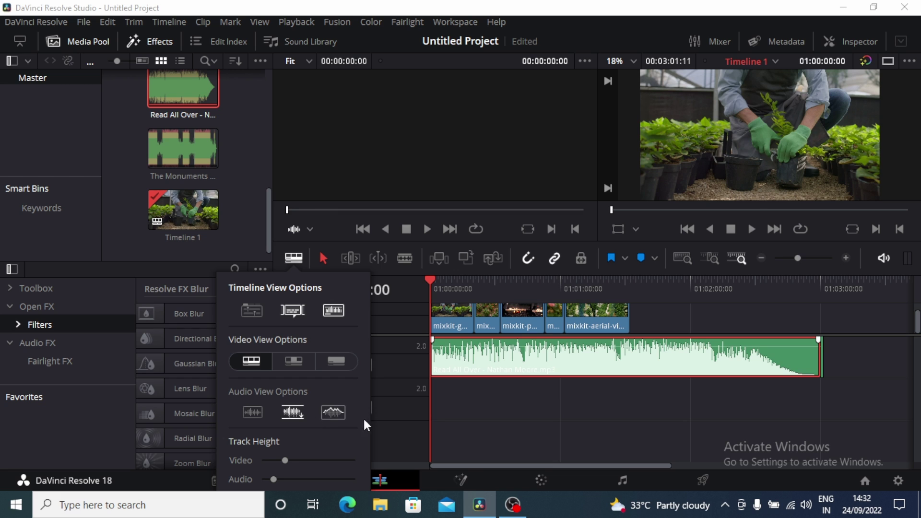
{"action": "mouse_move", "coordinate": [274, 478]}
{"action": "left_mouse_down"}
{"action": "mouse_move", "coordinate": [300, 482]}
{"action": "mouse_move", "coordinate": [266, 479]}
{"action": "mouse_move", "coordinate": [310, 479]}
{"action": "mouse_move", "coordinate": [287, 476]}
{"action": "left_mouse_up"}
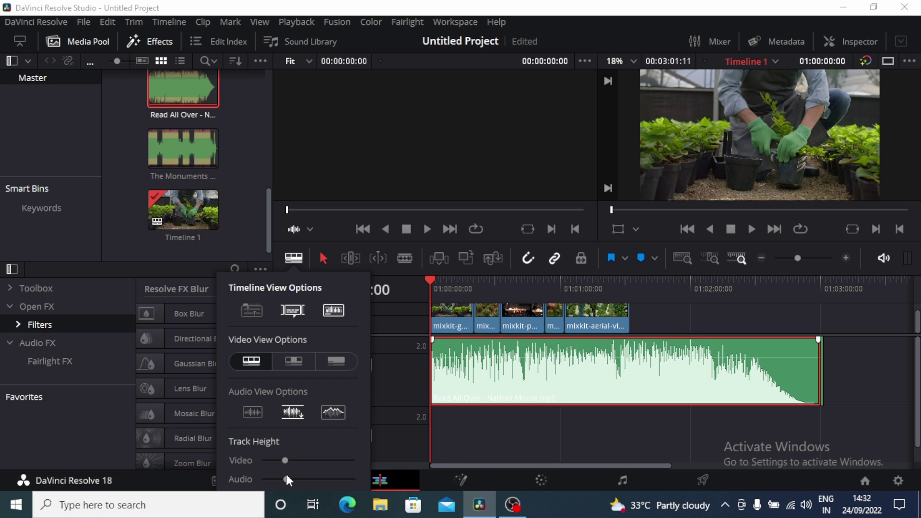
{"action": "left_click", "coordinate": [505, 437]}
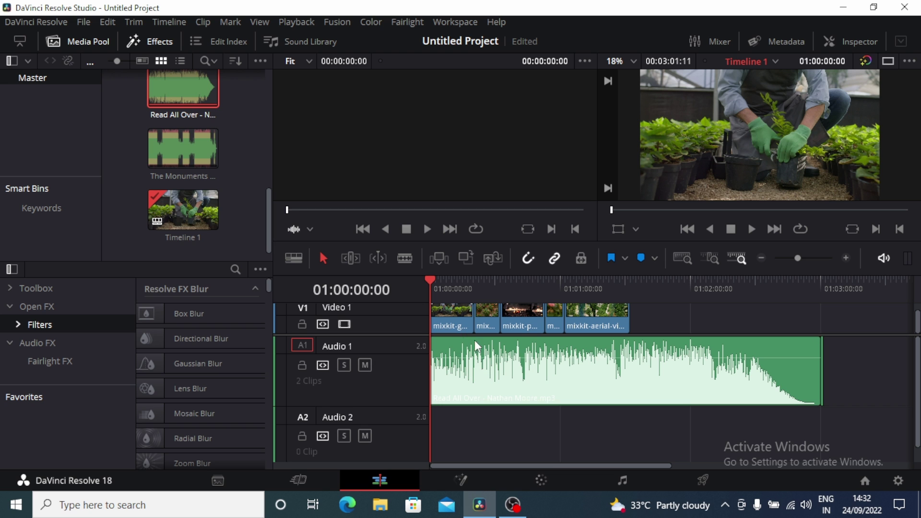
Split the music clip on Audio 1 with the Blade tool where the last video clip ends
{"action": "left_click", "coordinate": [408, 258]}
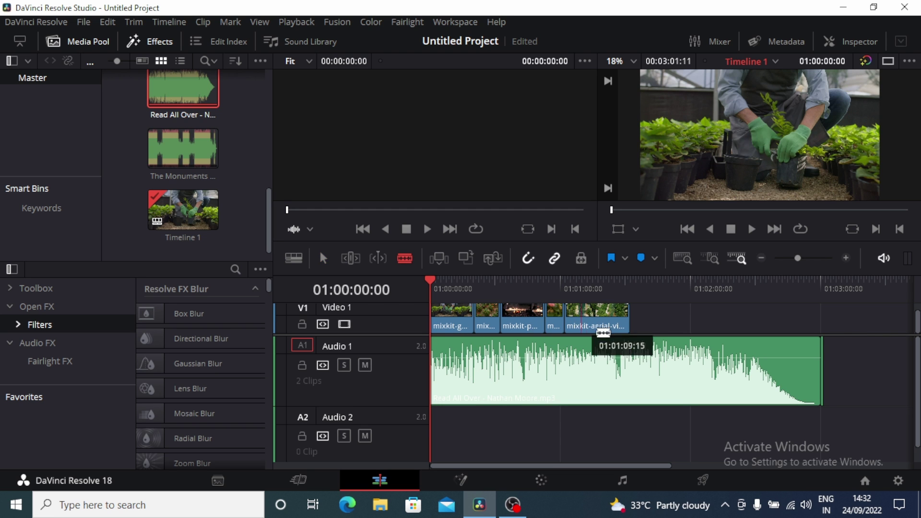
{"action": "left_click", "coordinate": [630, 379]}
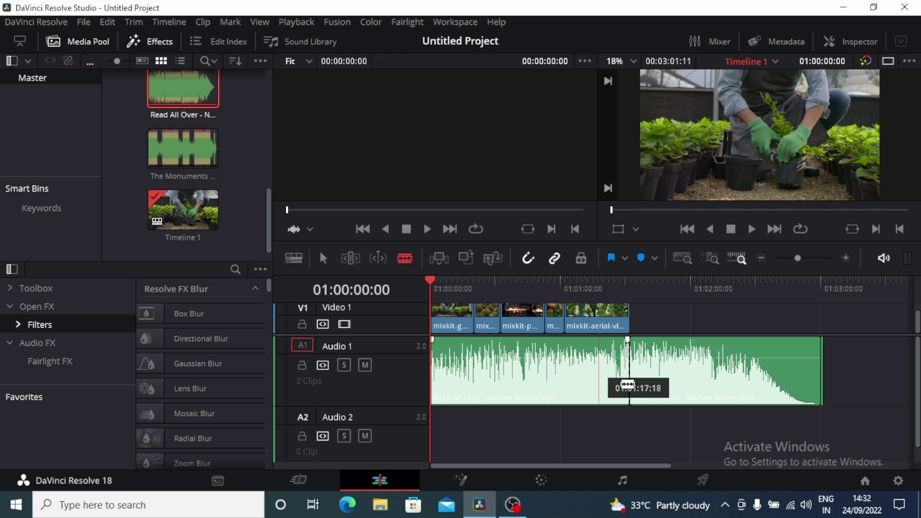
{"action": "key", "text": "a"}
Delete the music segment beyond the end of the video and the leftover sliver of audio near 01:03:00:00
{"action": "left_click", "coordinate": [703, 394]}
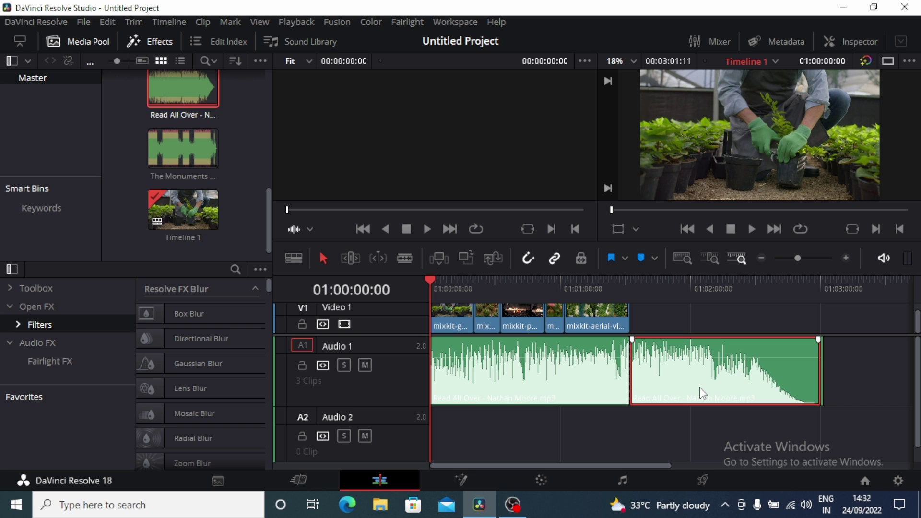
{"action": "right_click", "coordinate": [701, 388]}
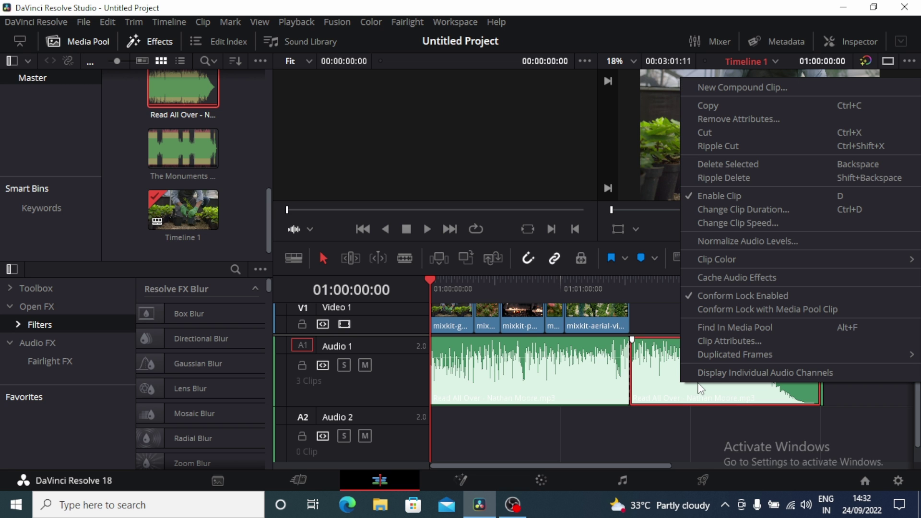
{"action": "left_click", "coordinate": [730, 164]}
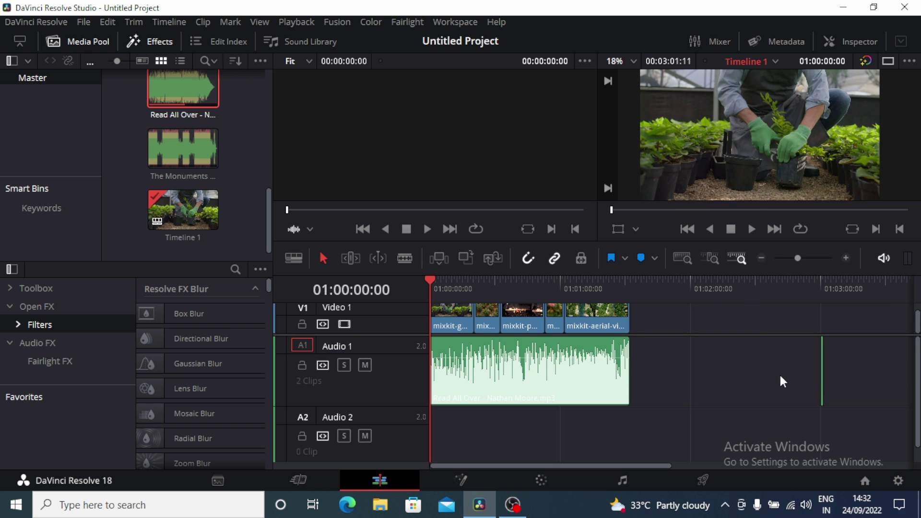
{"action": "left_click", "coordinate": [822, 378]}
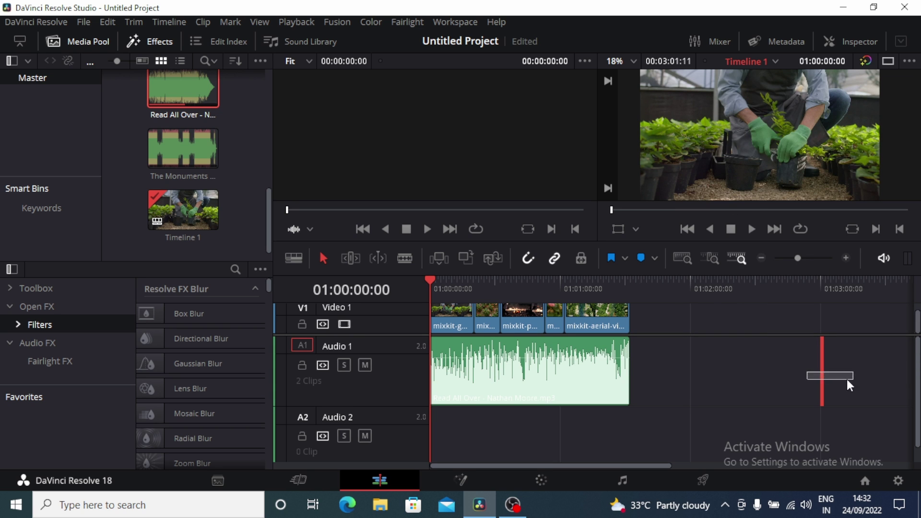
{"action": "right_click", "coordinate": [822, 361]}
{"action": "left_click", "coordinate": [781, 147]}
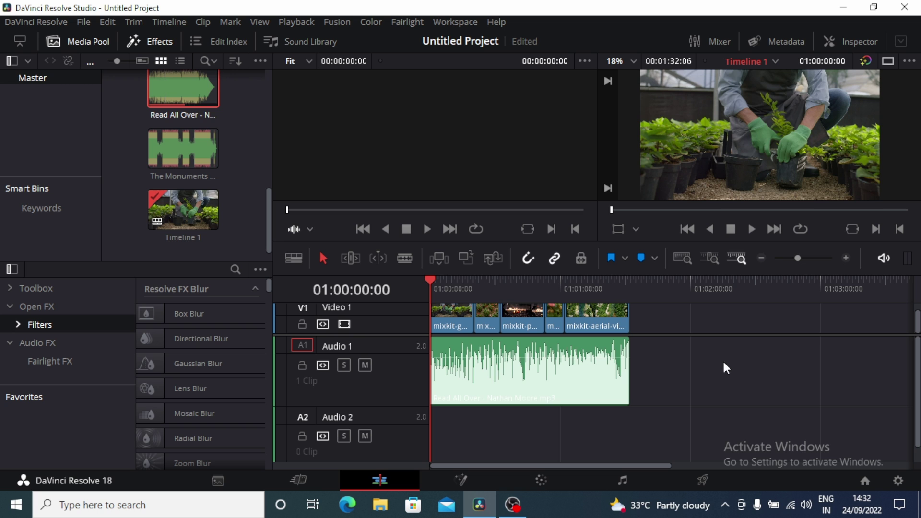
Raise the trimmed music clip's volume to 3.21
{"action": "left_click", "coordinate": [580, 375]}
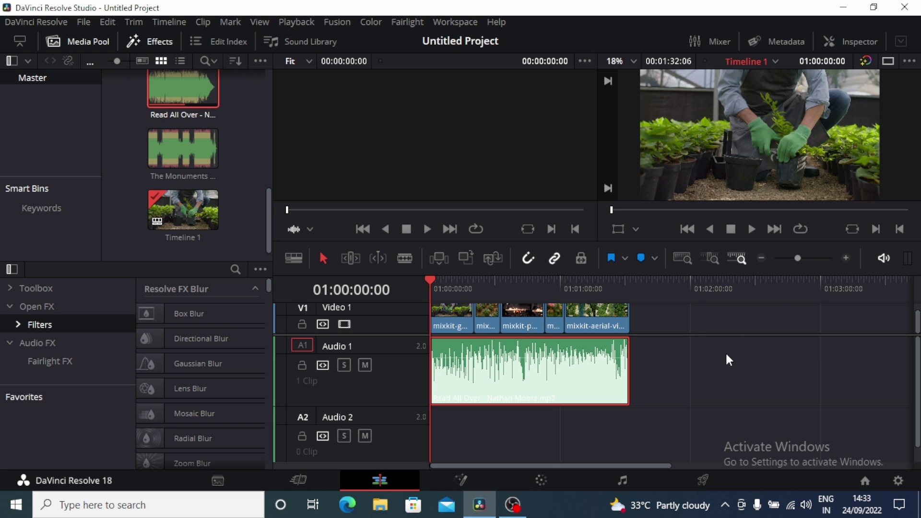
{"action": "mouse_move", "coordinate": [798, 259]}
{"action": "left_mouse_down"}
{"action": "mouse_move", "coordinate": [788, 263]}
{"action": "mouse_move", "coordinate": [802, 272]}
{"action": "left_mouse_up"}
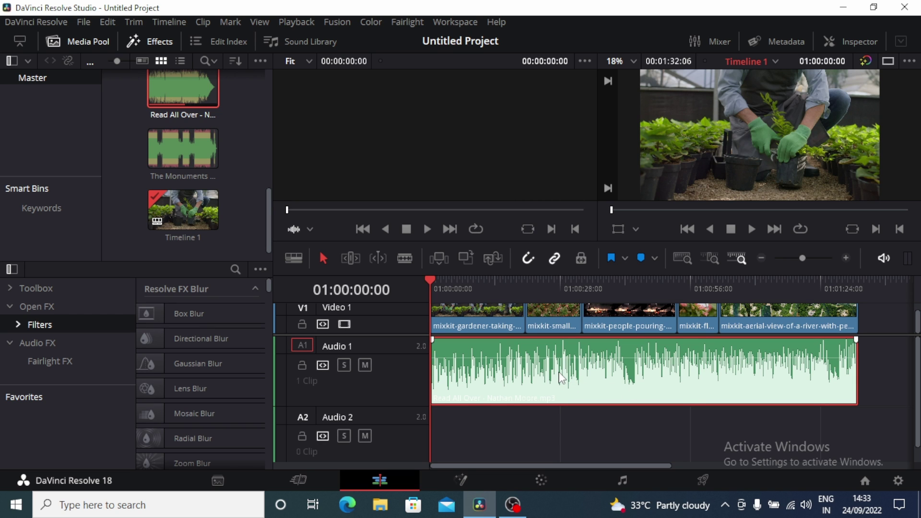
{"action": "left_click", "coordinate": [846, 40]}
{"action": "mouse_move", "coordinate": [805, 137]}
{"action": "left_mouse_down"}
{"action": "mouse_move", "coordinate": [785, 134]}
{"action": "mouse_move", "coordinate": [804, 131]}
{"action": "left_mouse_up"}
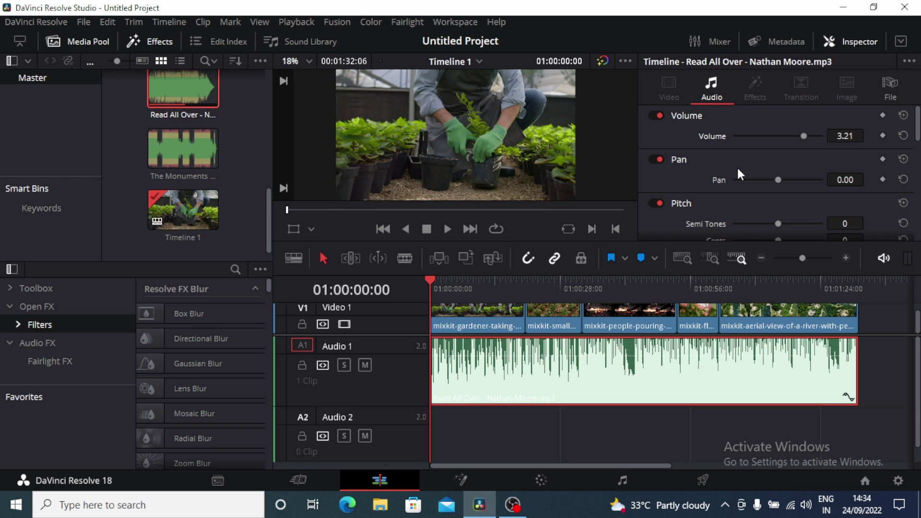
{"action": "scroll", "coordinate": [760, 185], "scroll_direction": "down", "scroll_amount": 1}
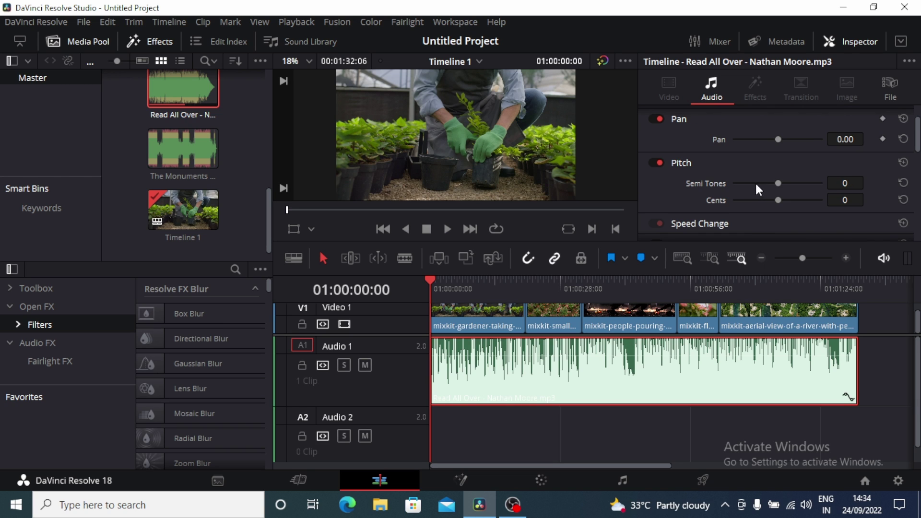
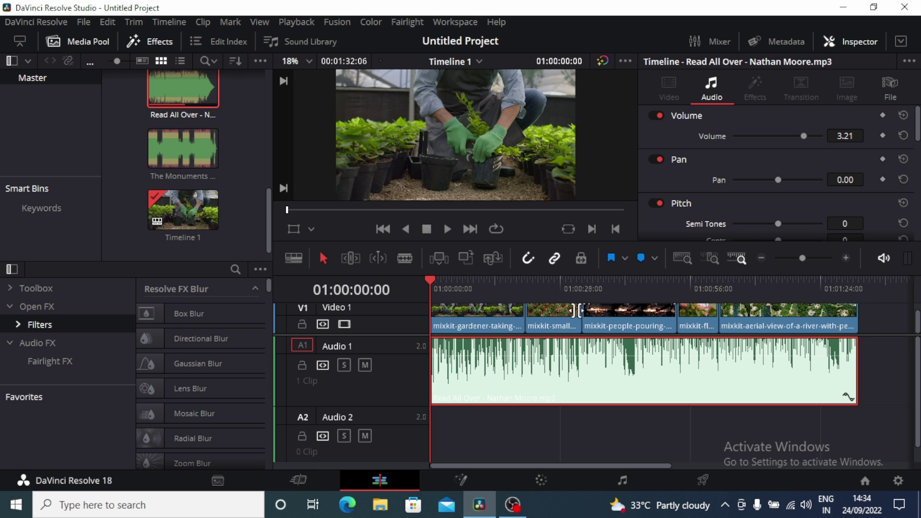
Check which adjustable properties the first three video clips on Video 1 offer, including audio settings
{"action": "left_click", "coordinate": [463, 318]}
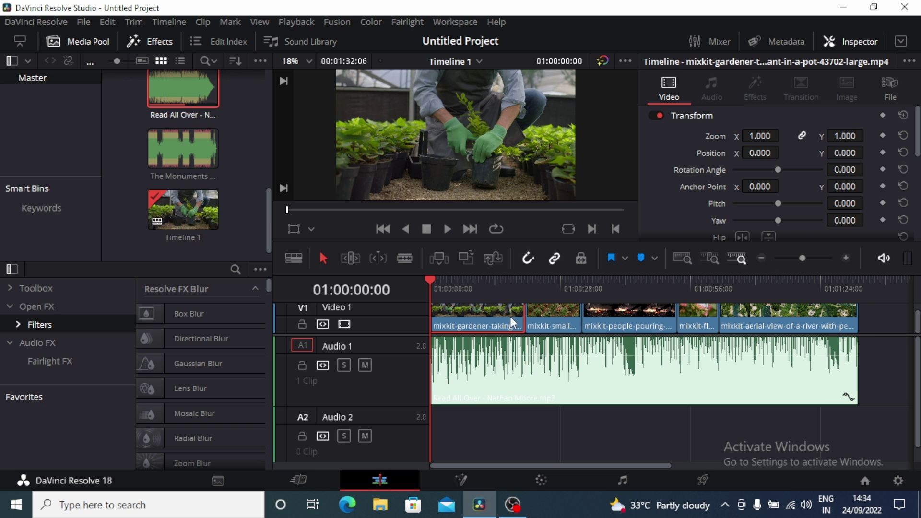
{"action": "left_click", "coordinate": [548, 317]}
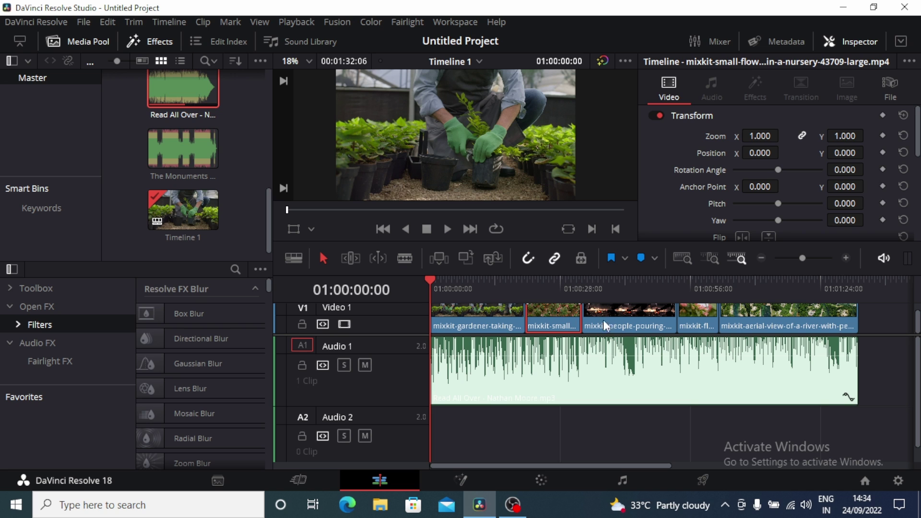
{"action": "left_click", "coordinate": [638, 321]}
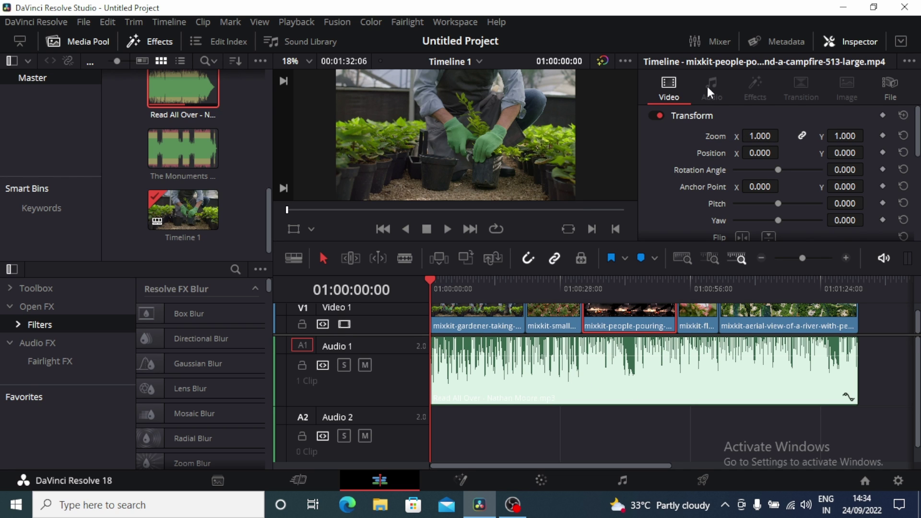
Lower the music clip's volume on Audio 1 to 0.29 with the volume line on the clip
{"action": "left_click", "coordinate": [629, 360]}
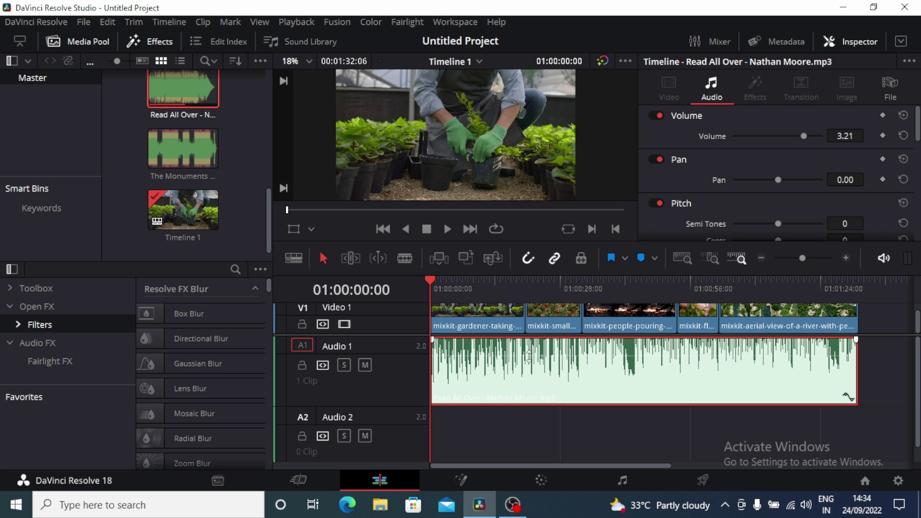
{"action": "mouse_move", "coordinate": [529, 356]}
{"action": "left_mouse_down"}
{"action": "mouse_move", "coordinate": [529, 368]}
{"action": "mouse_move", "coordinate": [535, 357]}
{"action": "left_mouse_up"}
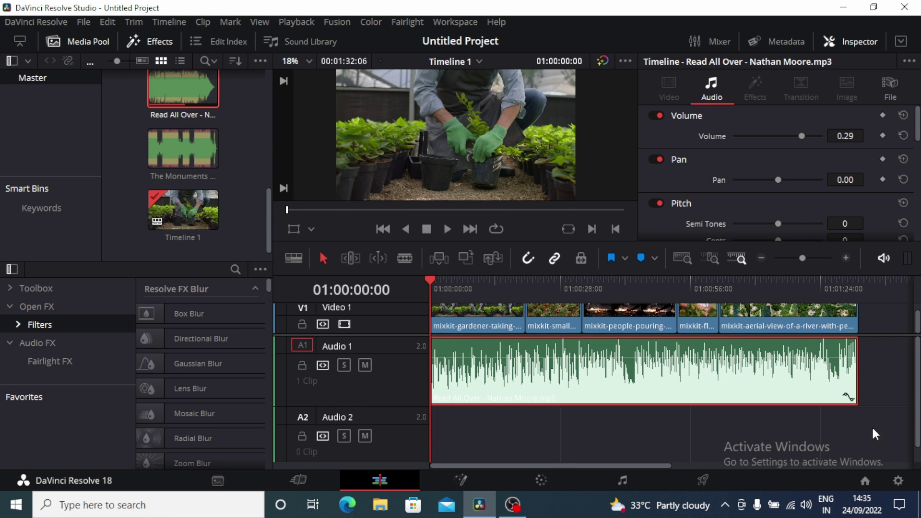
Reduce the height of the Audio 1 track so the music clip takes up less room in the timeline
{"action": "scroll", "coordinate": [887, 309], "scroll_direction": "up", "scroll_amount": 1}
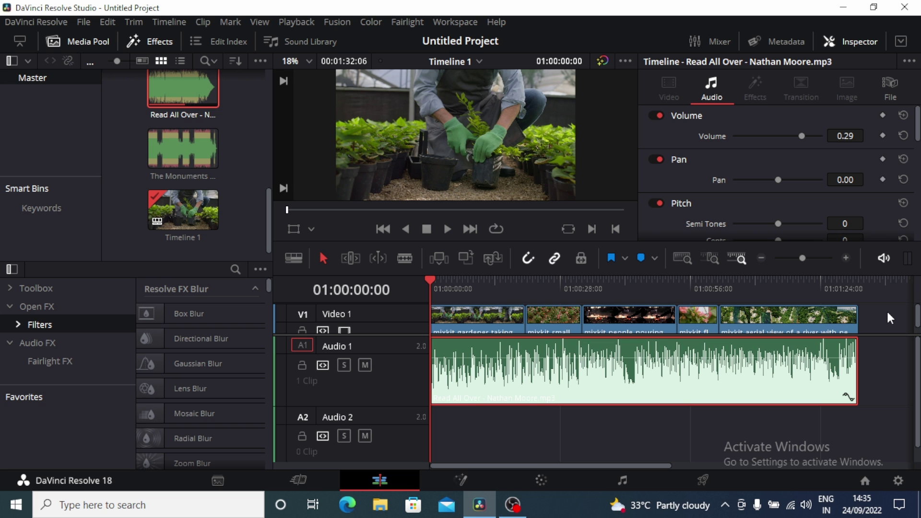
{"action": "scroll", "coordinate": [887, 311], "scroll_direction": "down", "scroll_amount": 1}
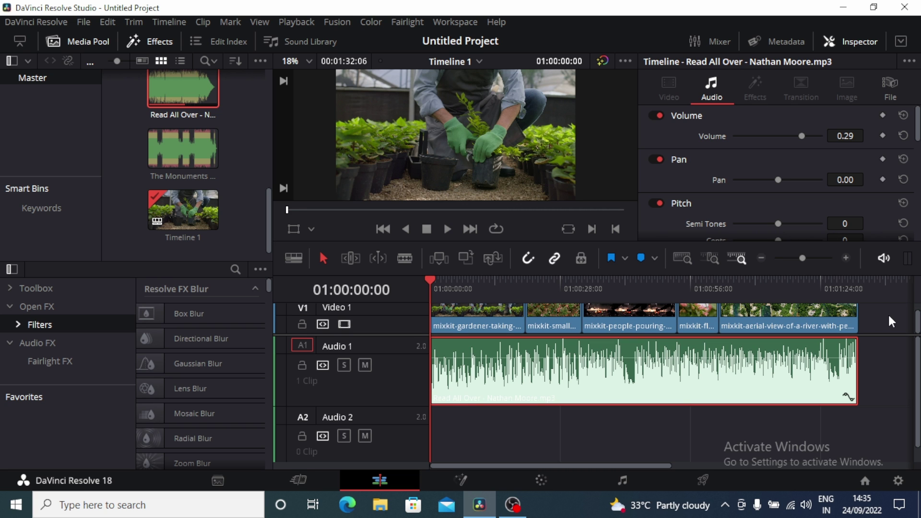
{"action": "scroll", "coordinate": [888, 315], "scroll_direction": "up", "scroll_amount": 5}
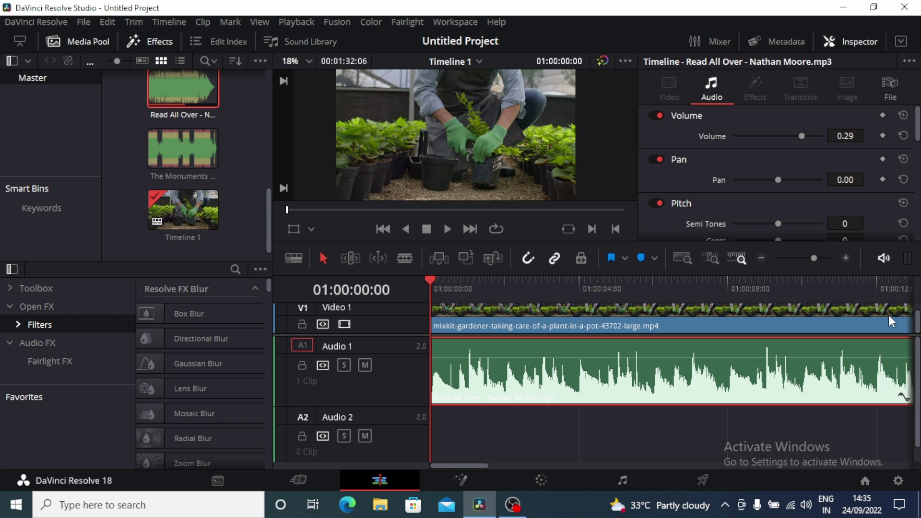
{"action": "scroll", "coordinate": [889, 315], "scroll_direction": "down", "scroll_amount": 6}
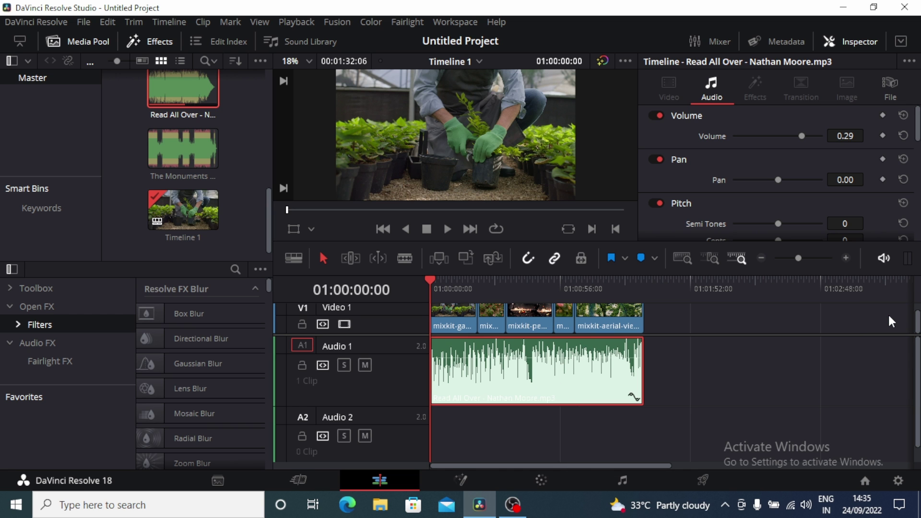
{"action": "scroll", "coordinate": [867, 322], "scroll_direction": "up", "scroll_amount": 1}
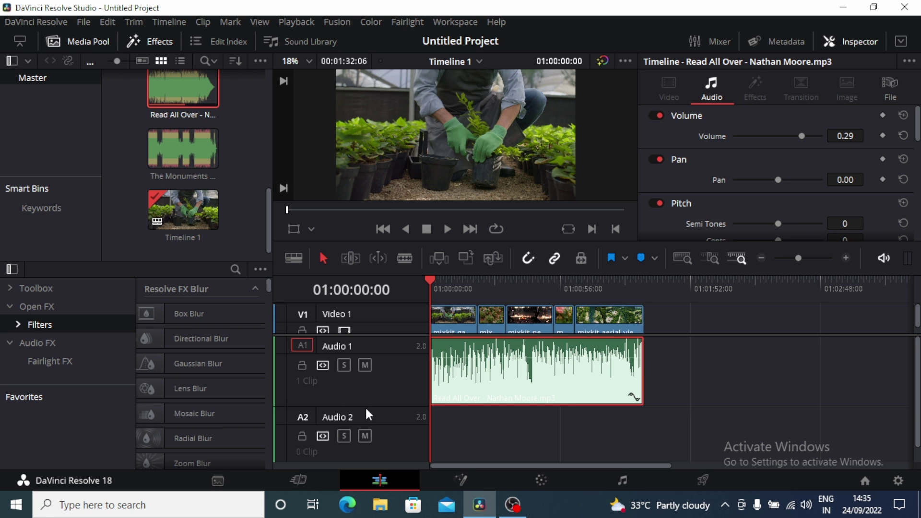
{"action": "left_click_drag", "start_coordinate": [368, 406], "coordinate": [367, 368]}
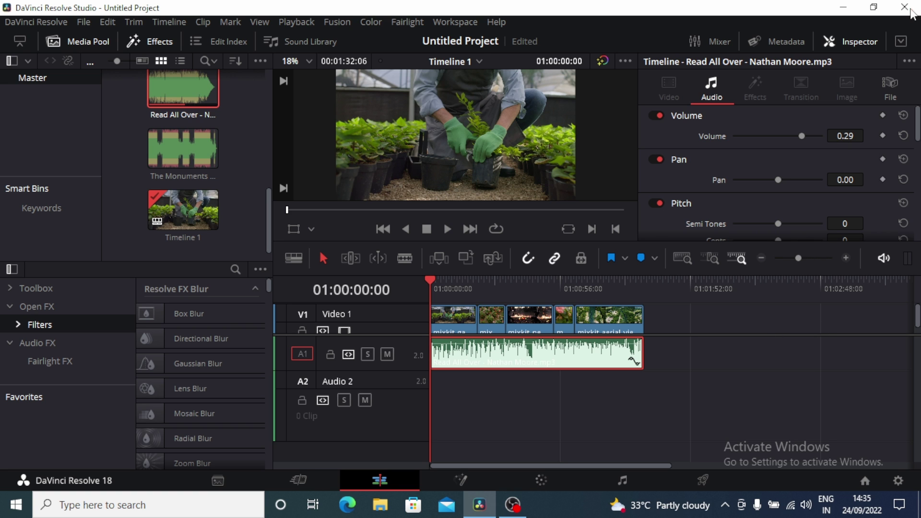
Hide the Inspector and raise the volume of the Read All Over music clip on the timeline
{"action": "left_click", "coordinate": [861, 41]}
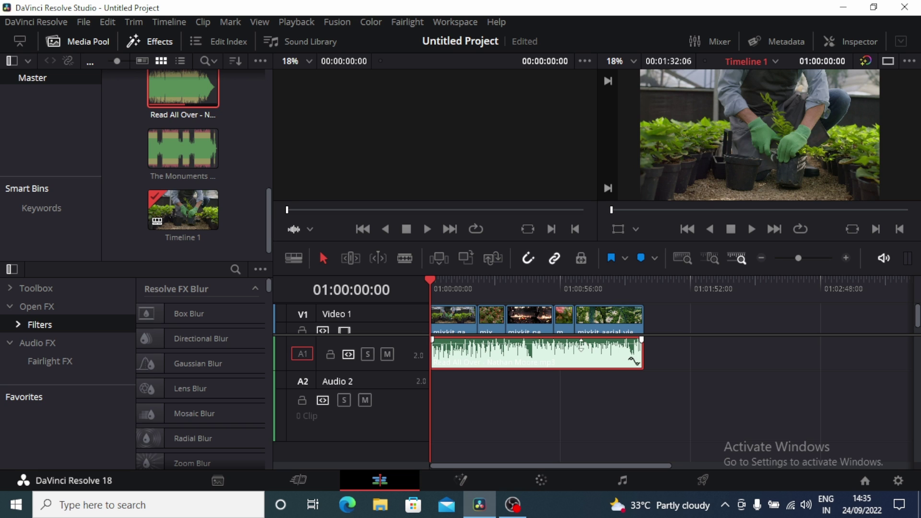
{"action": "left_click_drag", "start_coordinate": [581, 346], "coordinate": [583, 344]}
Load The Monuments audio into the source viewer and mark an in point at 00:01:29:11 and an out point at 00:02:57:17
{"action": "scroll", "coordinate": [236, 169], "scroll_direction": "up", "scroll_amount": 2}
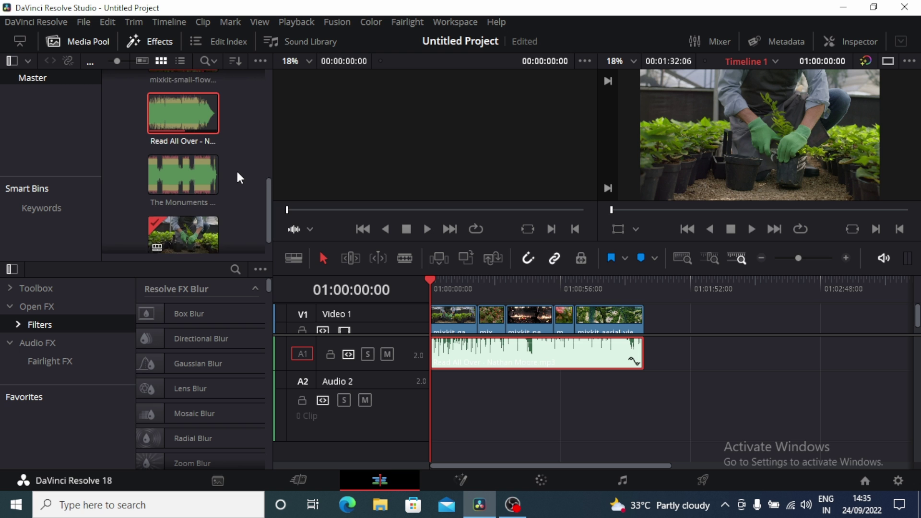
{"action": "left_click", "coordinate": [166, 207]}
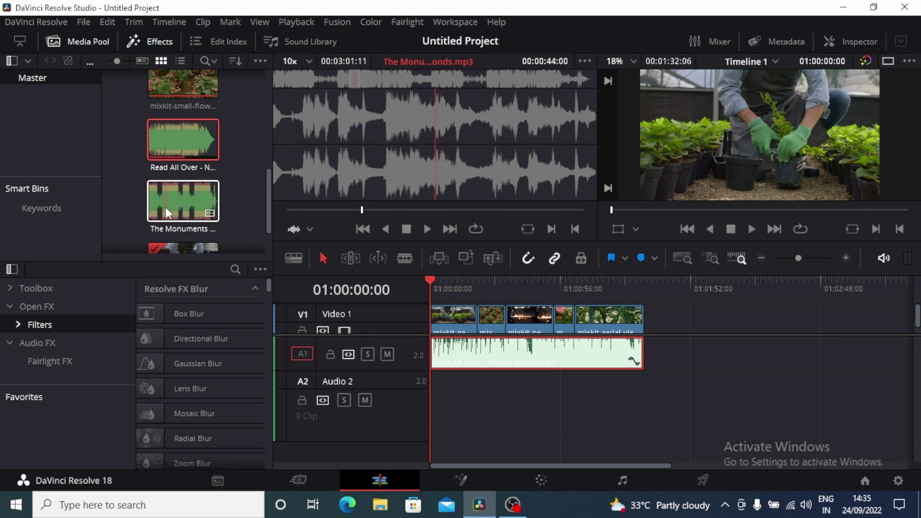
{"action": "left_click", "coordinate": [171, 205]}
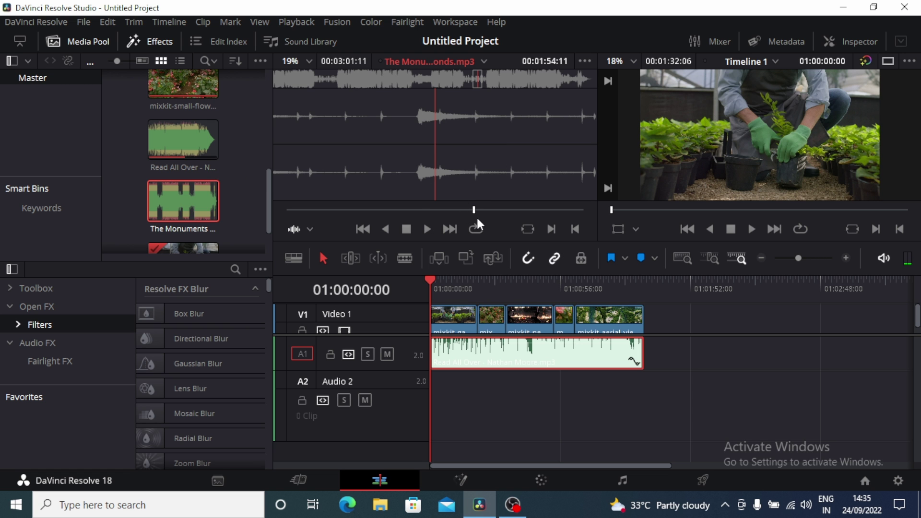
{"action": "left_click_drag", "start_coordinate": [473, 211], "coordinate": [434, 216]}
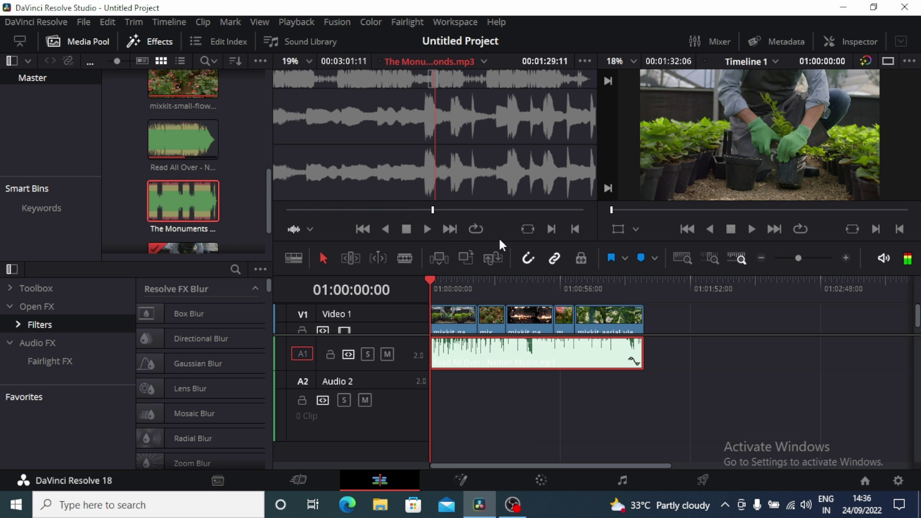
{"action": "left_click", "coordinate": [551, 230]}
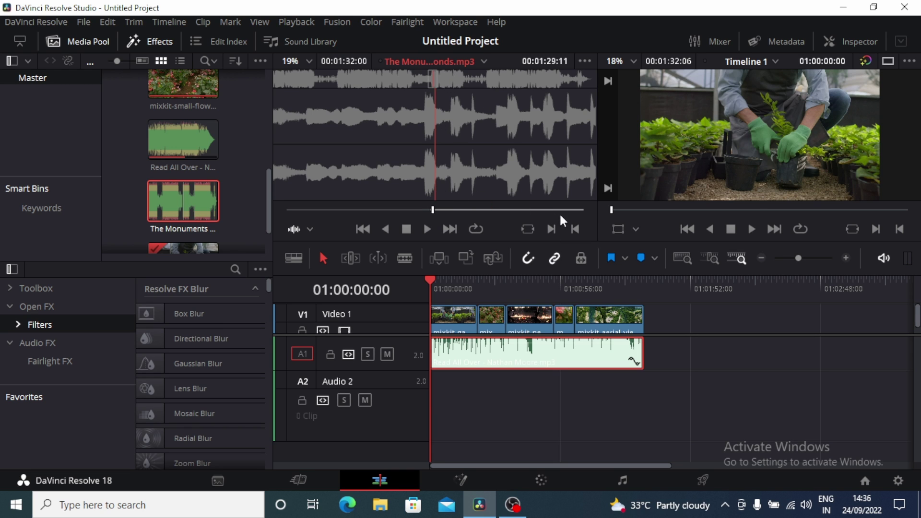
{"action": "left_click", "coordinate": [578, 211]}
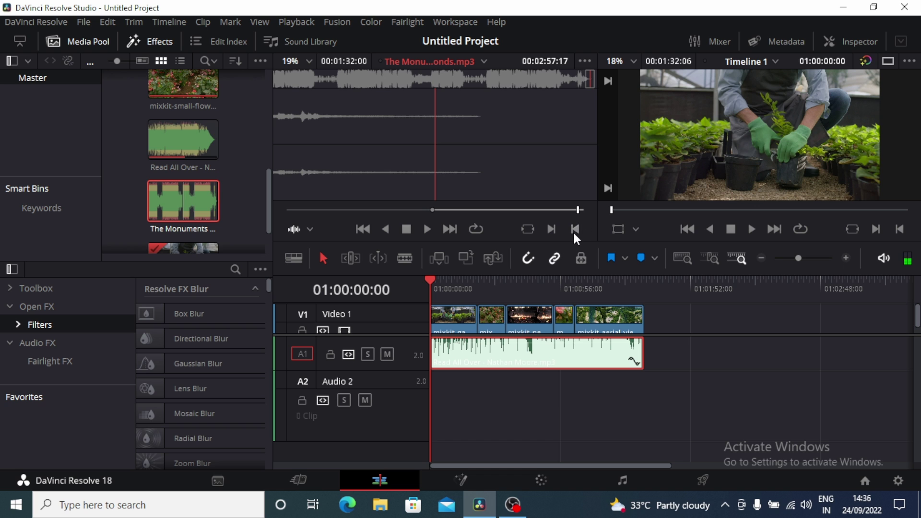
{"action": "left_click", "coordinate": [574, 233]}
Place the marked Monuments segment at the start of the Audio 2 track and lower its volume on the timeline
{"action": "left_click_drag", "start_coordinate": [398, 124], "coordinate": [423, 385]}
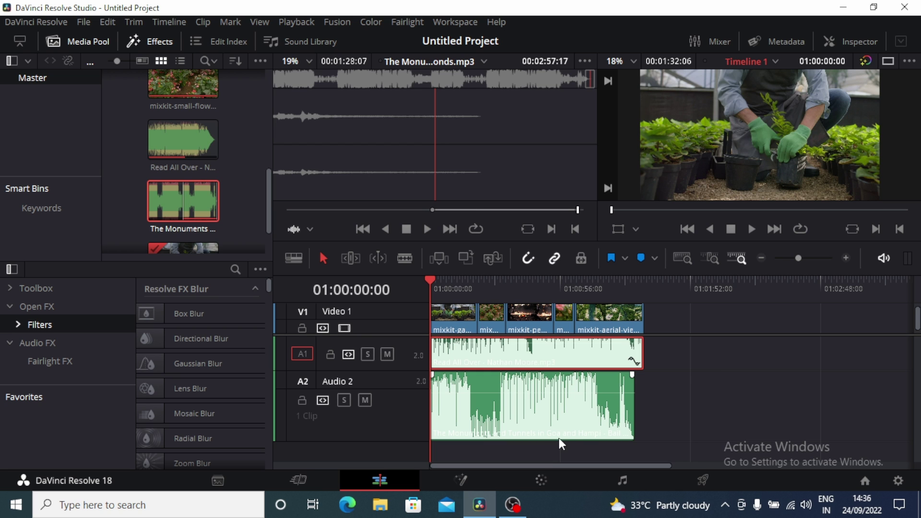
{"action": "left_click", "coordinate": [558, 408]}
{"action": "mouse_move", "coordinate": [568, 393]}
{"action": "left_mouse_down"}
{"action": "mouse_move", "coordinate": [568, 408]}
{"action": "mouse_move", "coordinate": [575, 396]}
{"action": "left_mouse_up"}
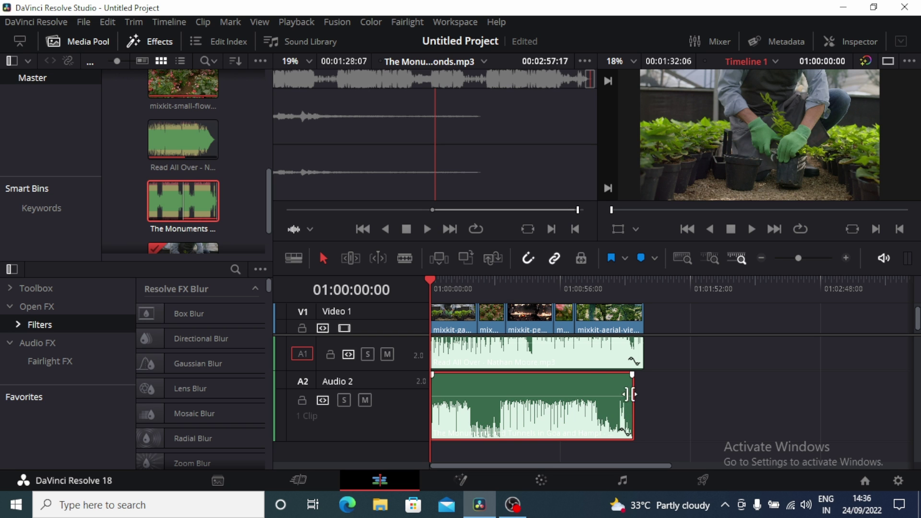
Shift the Read All Over clip past the end of the video and move the Monuments clip to the start of Audio 1
{"action": "left_click", "coordinate": [566, 358]}
{"action": "left_click_drag", "start_coordinate": [566, 358], "coordinate": [803, 358]}
{"action": "left_click_drag", "start_coordinate": [551, 389], "coordinate": [534, 365]}
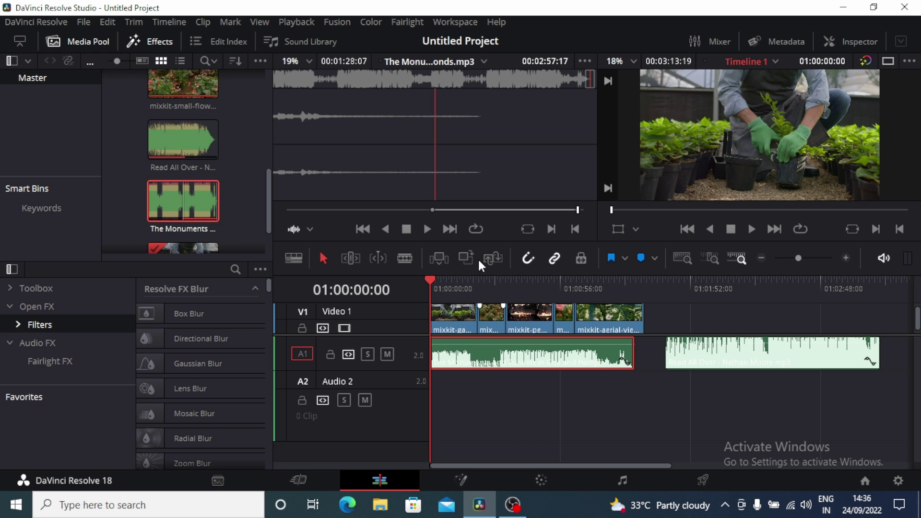
Split the Monuments clip with the Blade tool where the first video clip ends and delete the part after the cut
{"action": "left_click", "coordinate": [405, 258]}
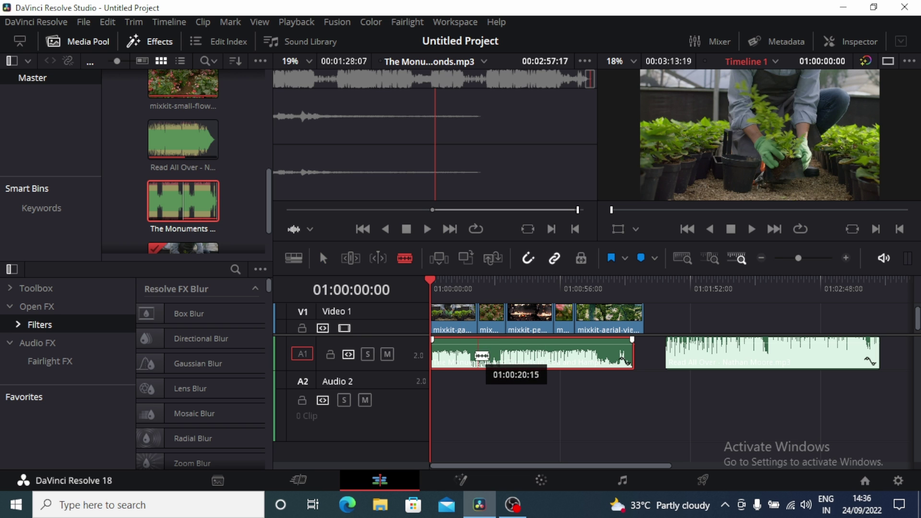
{"action": "left_click", "coordinate": [476, 355]}
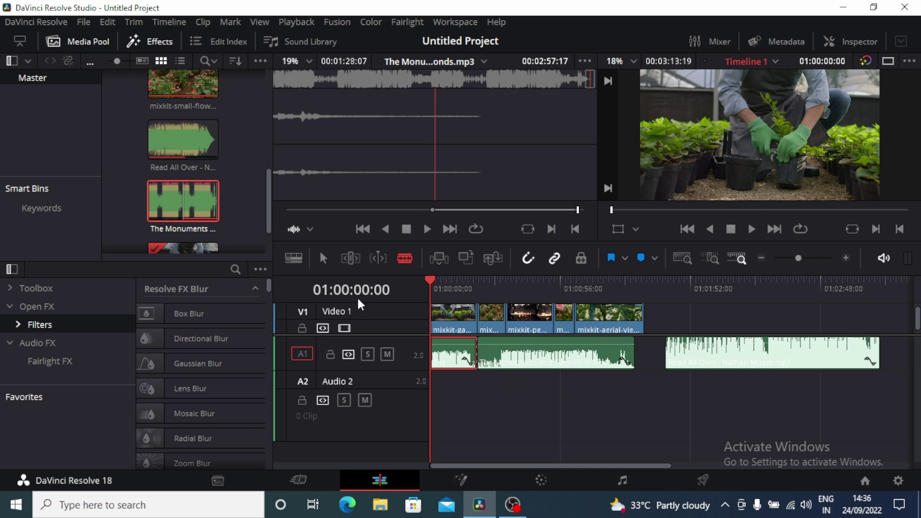
{"action": "right_click", "coordinate": [550, 359]}
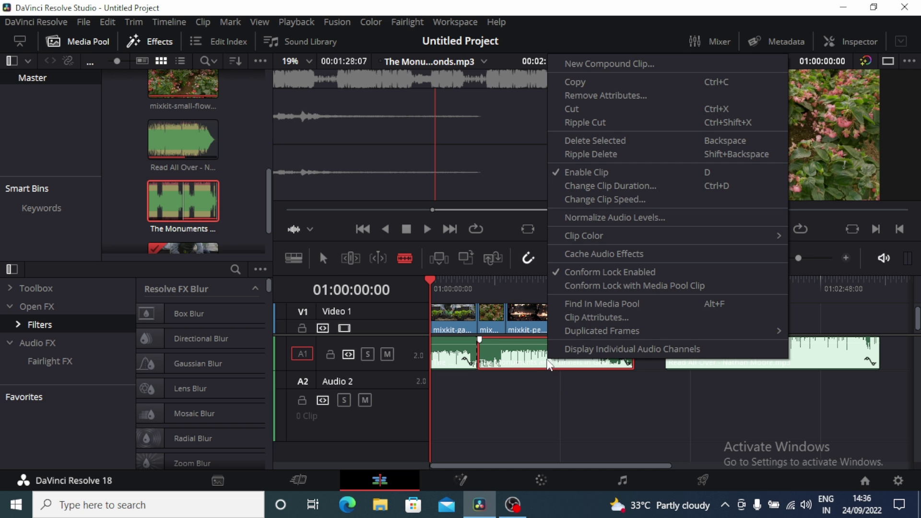
{"action": "left_click", "coordinate": [623, 140]}
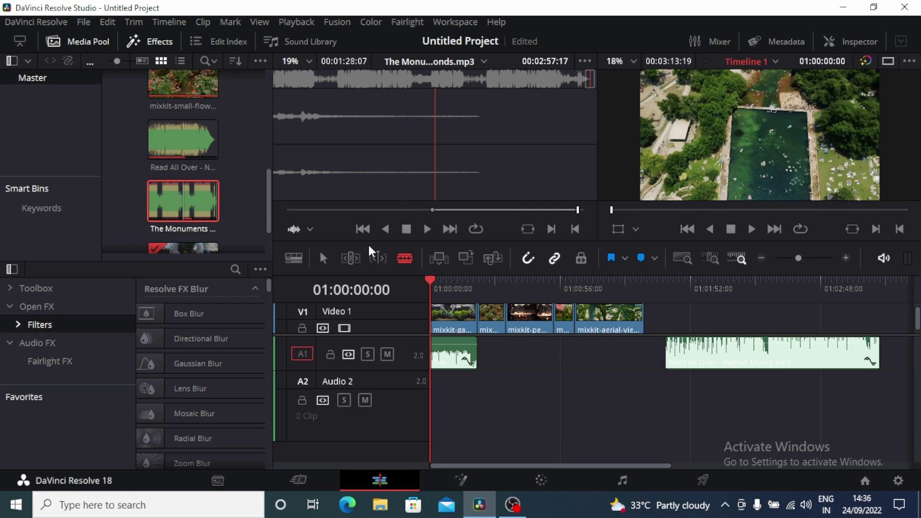
Move the Read All Over clip directly behind the Monuments clip and cut off its excess where the last video clip ends
{"action": "left_click", "coordinate": [325, 257]}
{"action": "left_click_drag", "start_coordinate": [739, 357], "coordinate": [547, 358]}
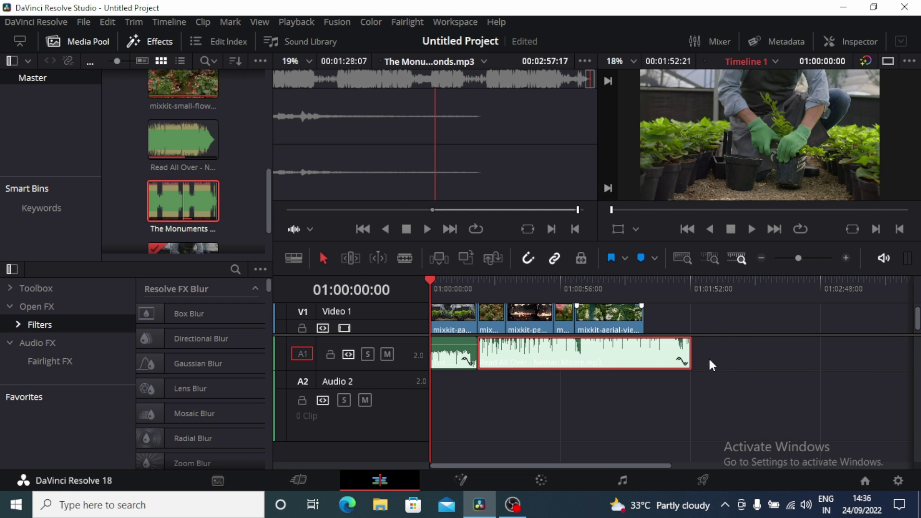
{"action": "left_click", "coordinate": [405, 258]}
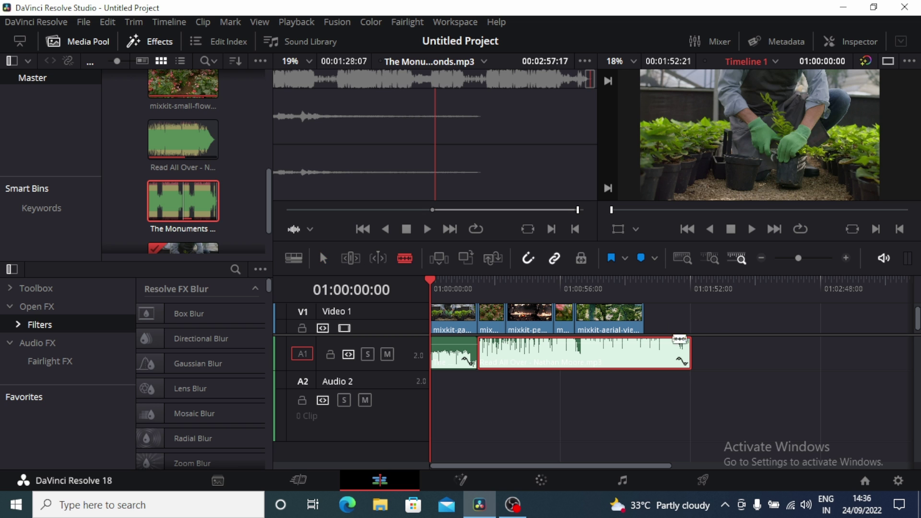
{"action": "left_click", "coordinate": [643, 353]}
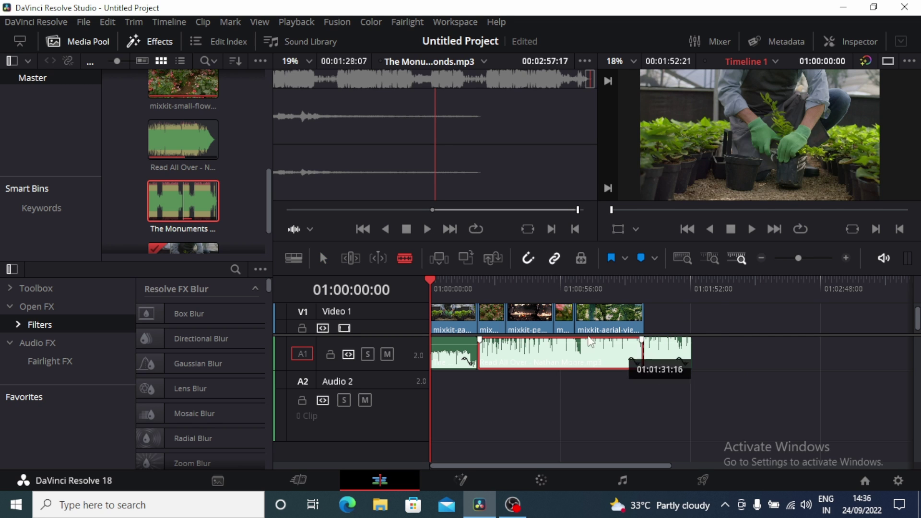
{"action": "left_click", "coordinate": [324, 259]}
{"action": "left_click", "coordinate": [672, 355]}
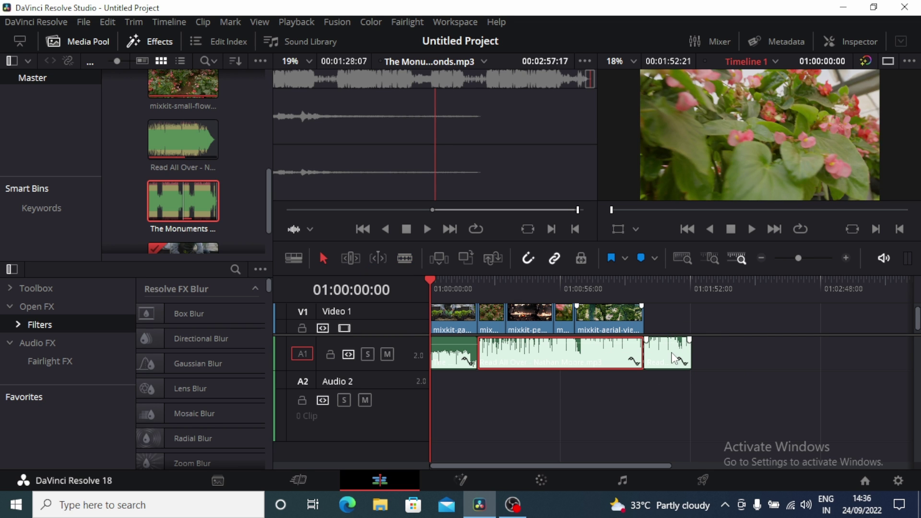
{"action": "key", "text": "Delete"}
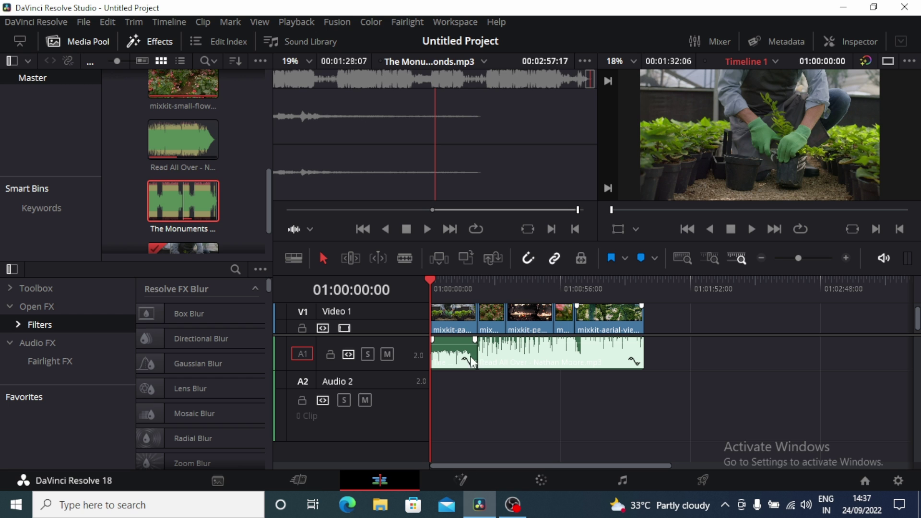
Raise the Monuments clip's volume on the timeline and add a fade-in of about 2 seconds at its start
{"action": "mouse_move", "coordinate": [464, 359]}
{"action": "left_mouse_down"}
{"action": "mouse_move", "coordinate": [434, 357]}
{"action": "mouse_move", "coordinate": [464, 359]}
{"action": "left_mouse_up"}
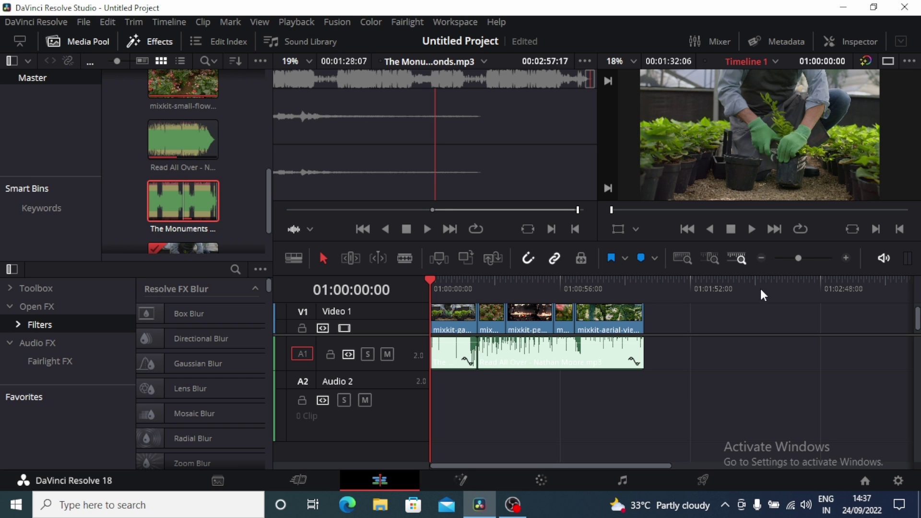
{"action": "left_click_drag", "start_coordinate": [799, 259], "coordinate": [812, 262]}
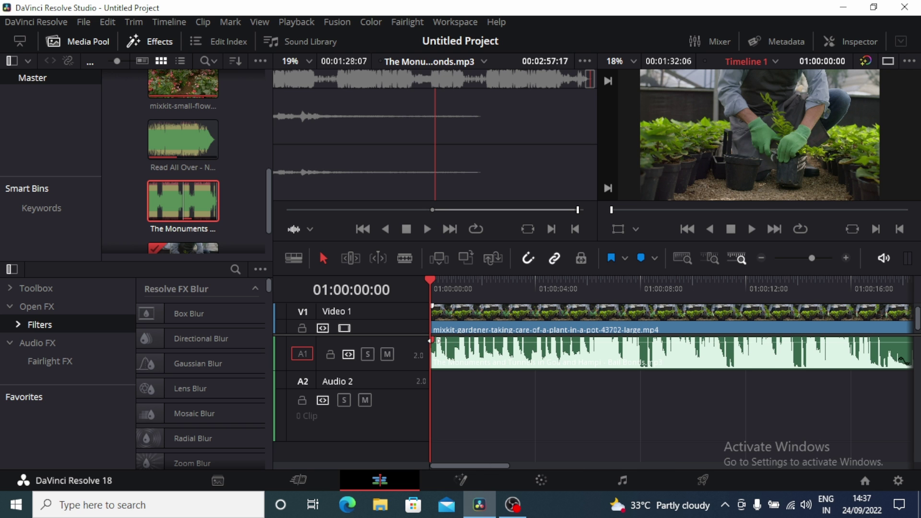
{"action": "left_click_drag", "start_coordinate": [436, 341], "coordinate": [493, 365]}
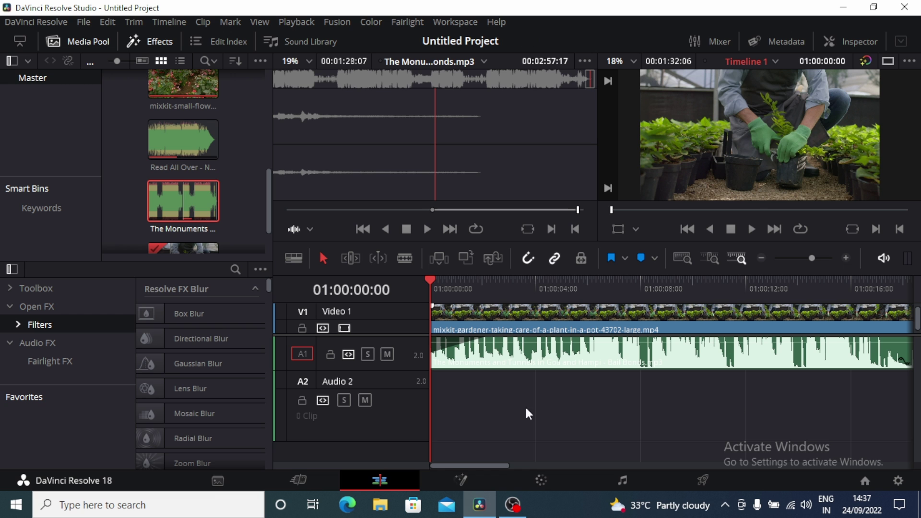
Add a short fade-out at the end of the Monuments clip, where it meets the Read All Over clip
{"action": "left_click_drag", "start_coordinate": [479, 465], "coordinate": [560, 479]}
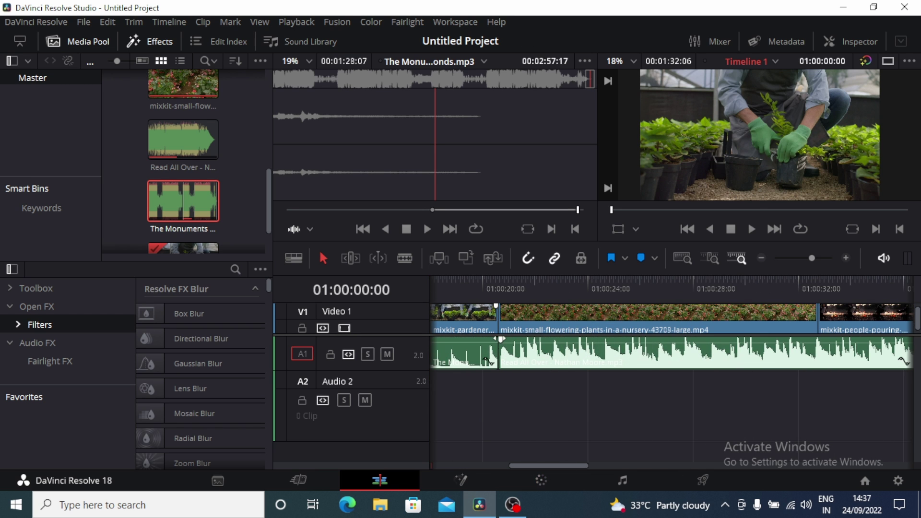
{"action": "left_click", "coordinate": [496, 346]}
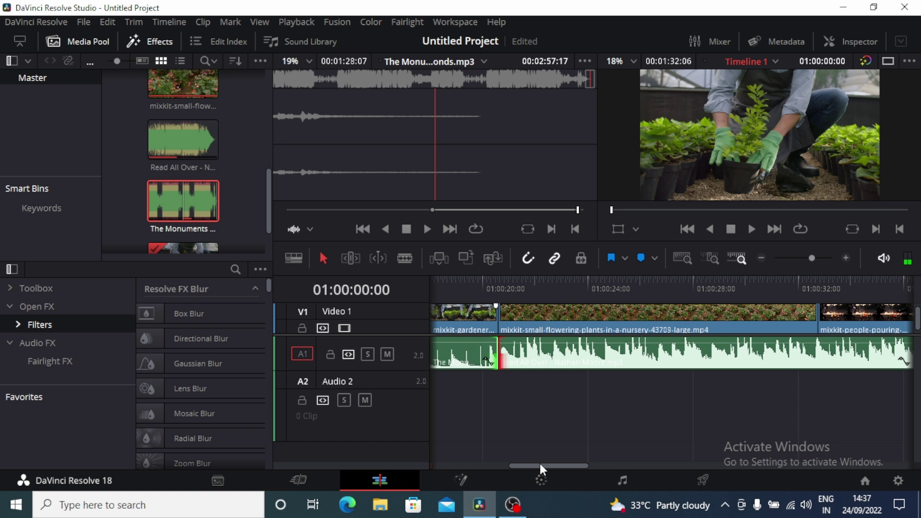
{"action": "left_click_drag", "start_coordinate": [540, 464], "coordinate": [521, 467]}
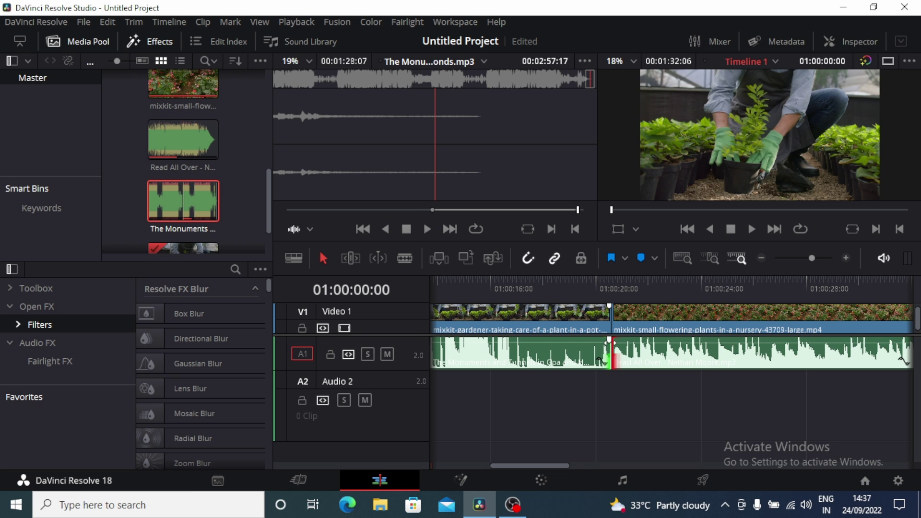
{"action": "left_click_drag", "start_coordinate": [605, 341], "coordinate": [583, 345]}
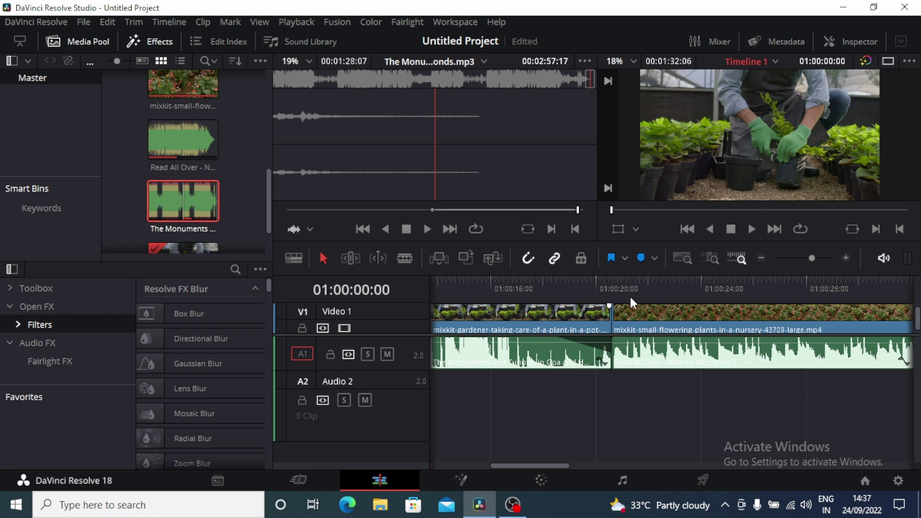
Show the Monuments clip's audio properties and set its pan to about -34
{"action": "left_click", "coordinate": [850, 41]}
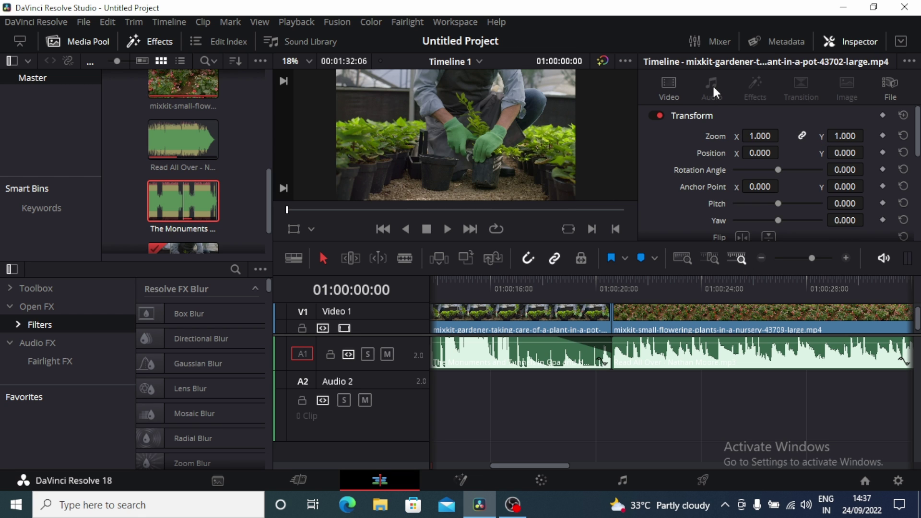
{"action": "left_click", "coordinate": [535, 360]}
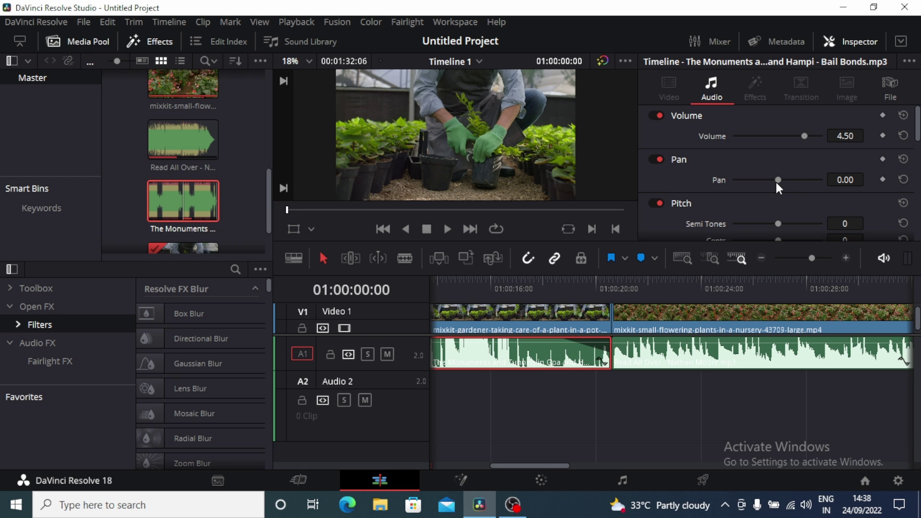
{"action": "mouse_move", "coordinate": [776, 183]}
{"action": "left_mouse_down"}
{"action": "mouse_move", "coordinate": [787, 184]}
{"action": "mouse_move", "coordinate": [762, 186]}
{"action": "left_mouse_up"}
Raise bands 2 and 3 of the Monuments clip's equalizer to about +12 dB each
{"action": "scroll", "coordinate": [762, 187], "scroll_direction": "down", "scroll_amount": 4}
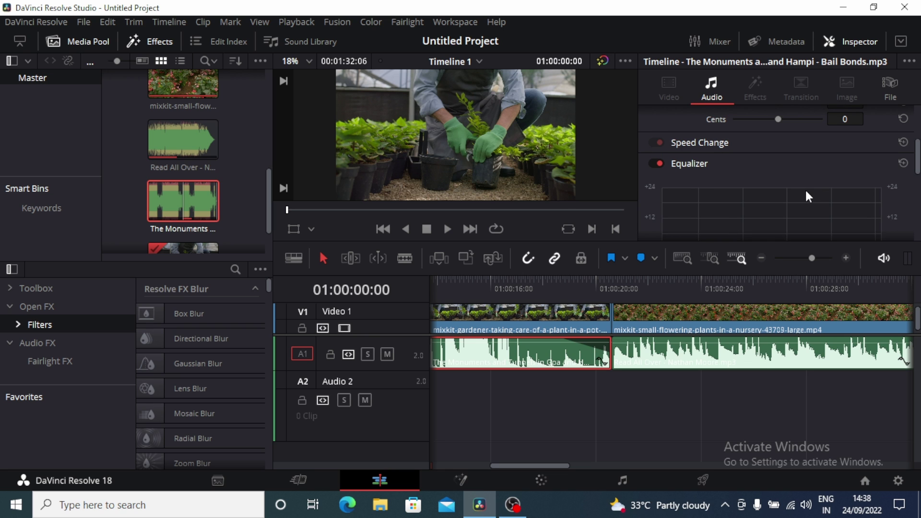
{"action": "scroll", "coordinate": [801, 186], "scroll_direction": "down", "scroll_amount": 1}
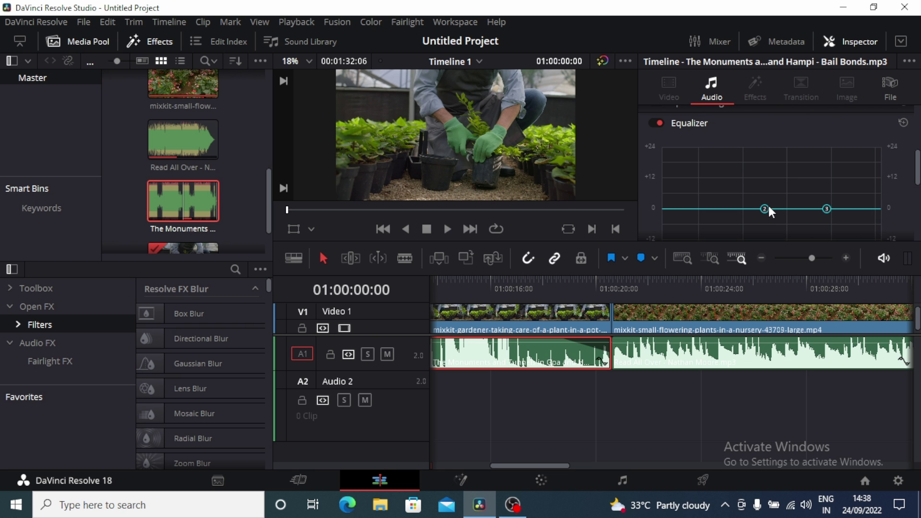
{"action": "left_click_drag", "start_coordinate": [765, 208], "coordinate": [764, 177]}
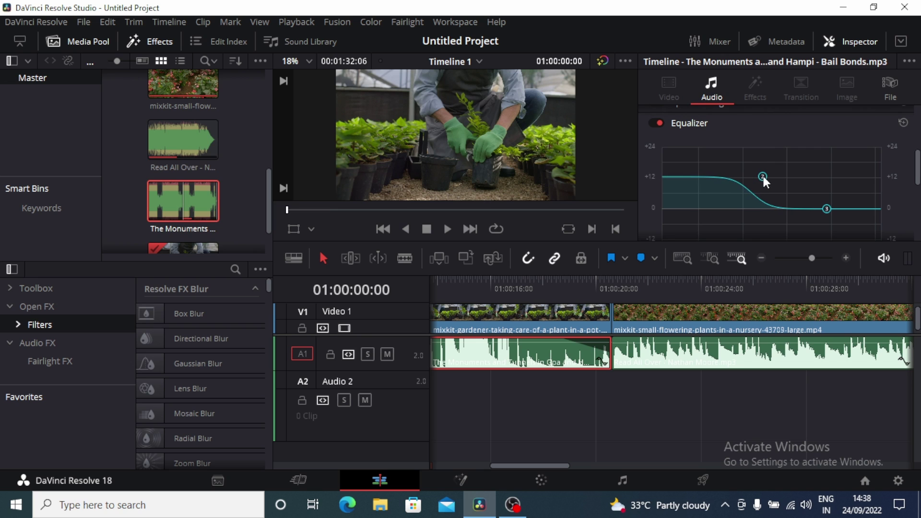
{"action": "left_click_drag", "start_coordinate": [826, 208], "coordinate": [823, 177]}
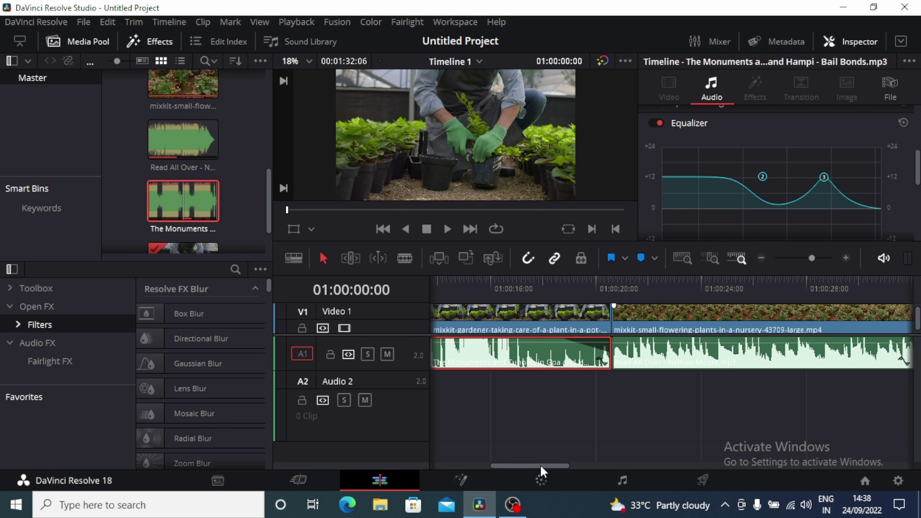
Play the opening seconds of the timeline to listen to the adjusted Monuments clip, and stop playback
{"action": "left_click_drag", "start_coordinate": [541, 467], "coordinate": [474, 471]}
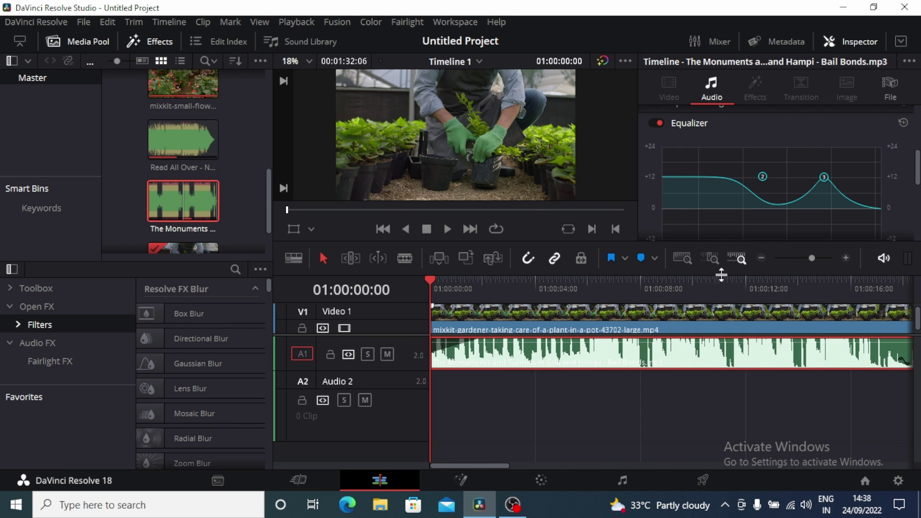
{"action": "left_click", "coordinate": [448, 230]}
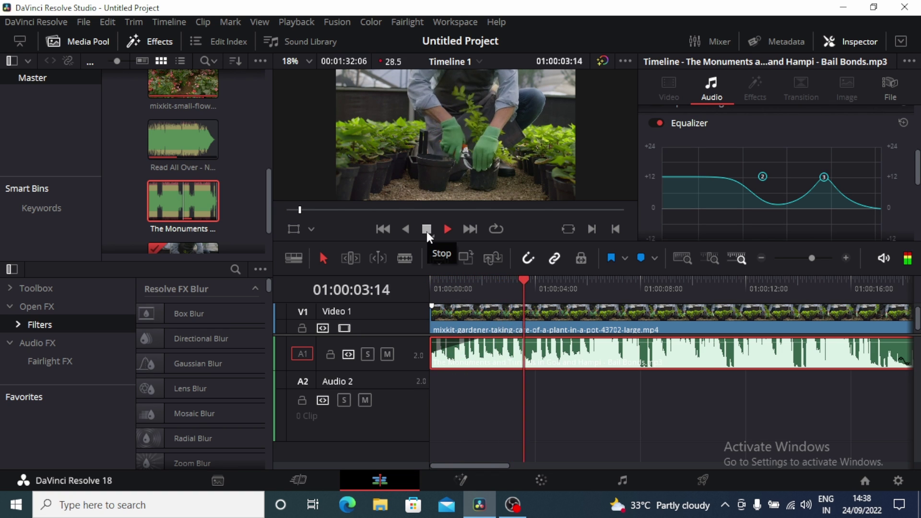
{"action": "left_click", "coordinate": [427, 229]}
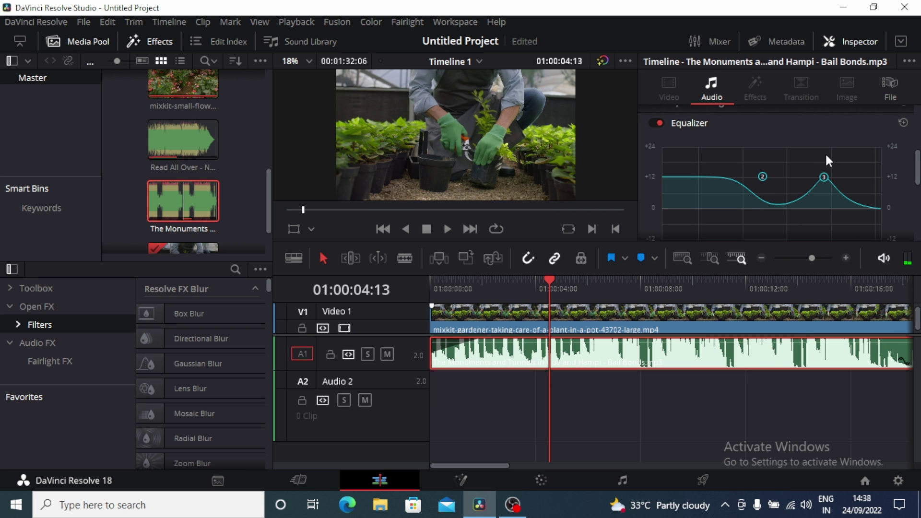
Reset the Monuments clip's volume to 0.00, try lowering its volume line on the timeline and undo that lowering
{"action": "scroll", "coordinate": [808, 136], "scroll_direction": "up", "scroll_amount": 5}
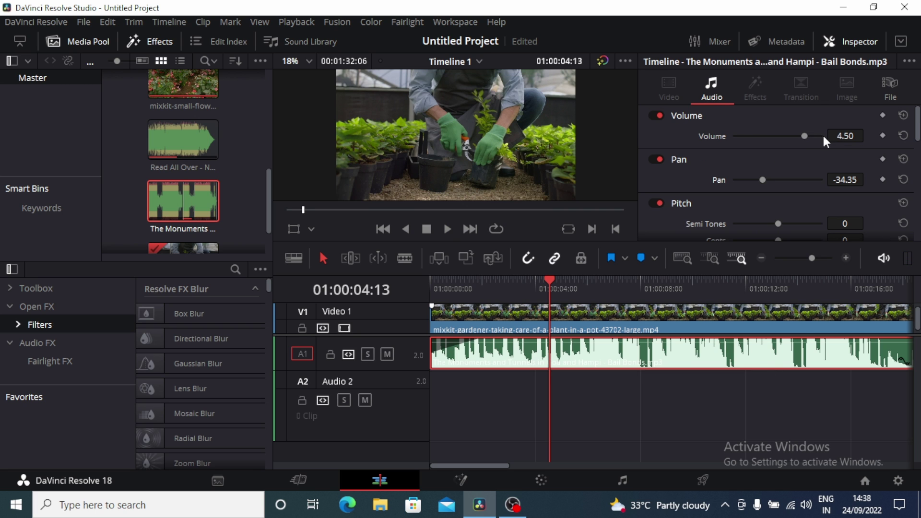
{"action": "left_click", "coordinate": [901, 115]}
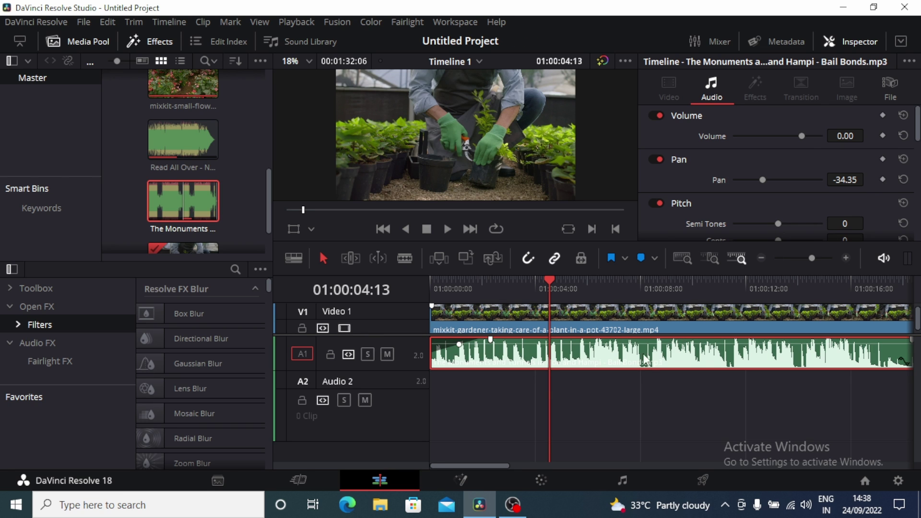
{"action": "left_click_drag", "start_coordinate": [632, 342], "coordinate": [632, 348]}
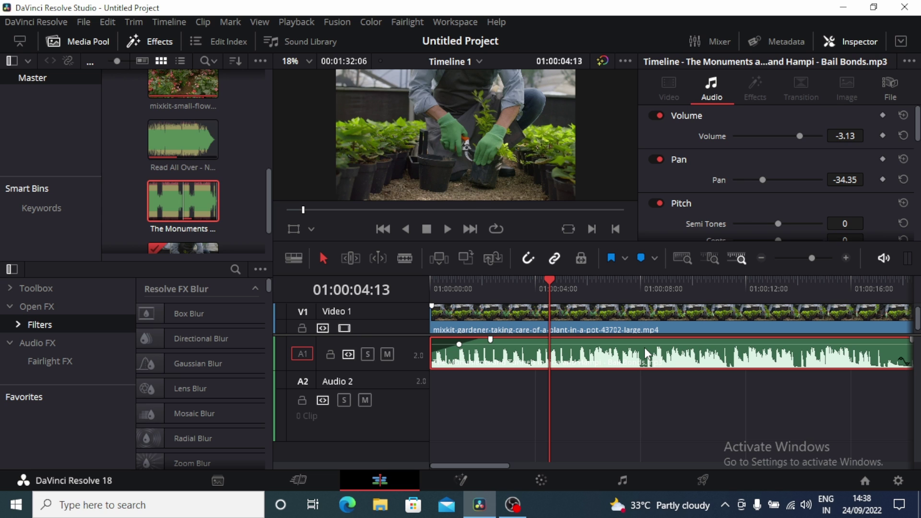
{"action": "key", "text": "ctrl+z"}
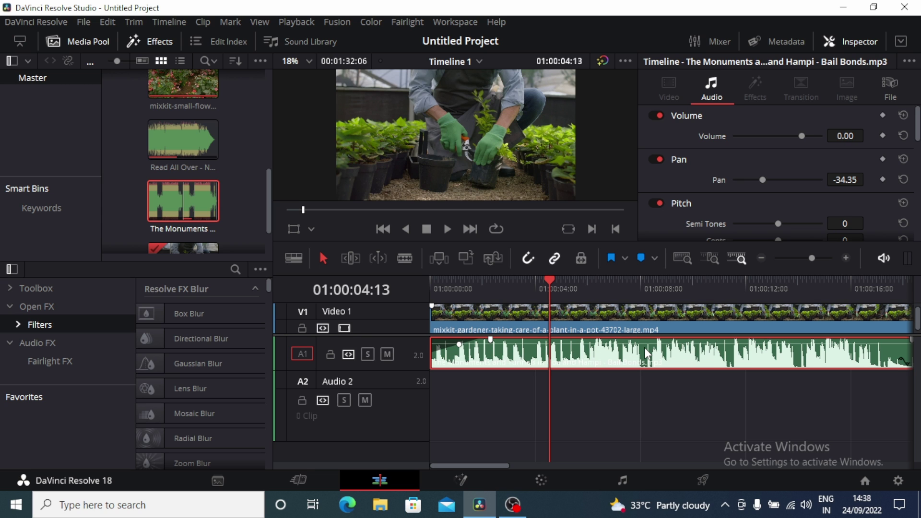